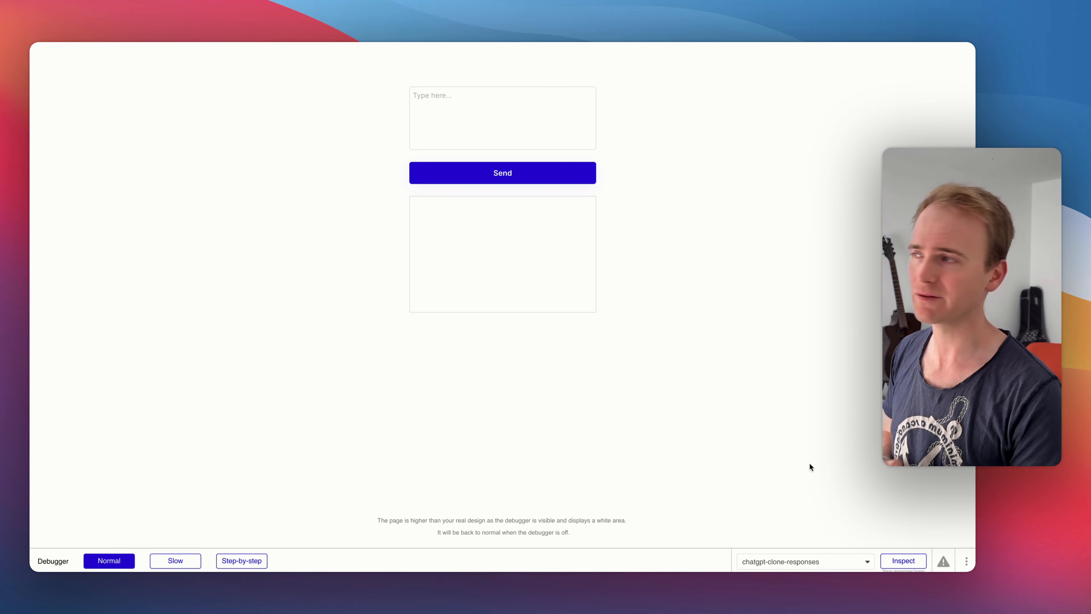
# - Send the chat message "What is the capital of france" in the app preview
pyautogui.click(548, 109)
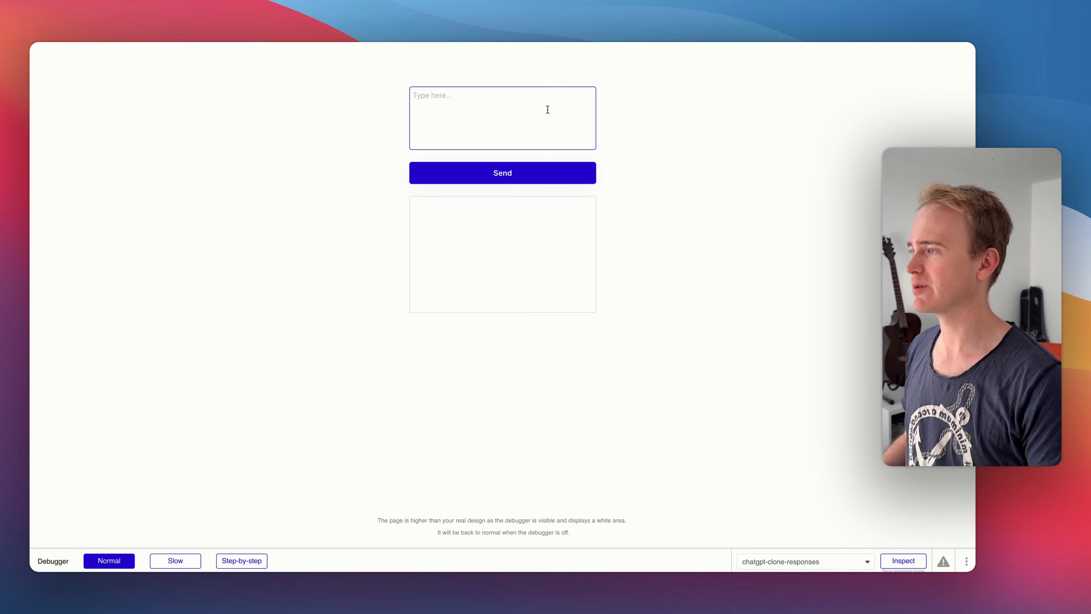
pyautogui.write('What ')
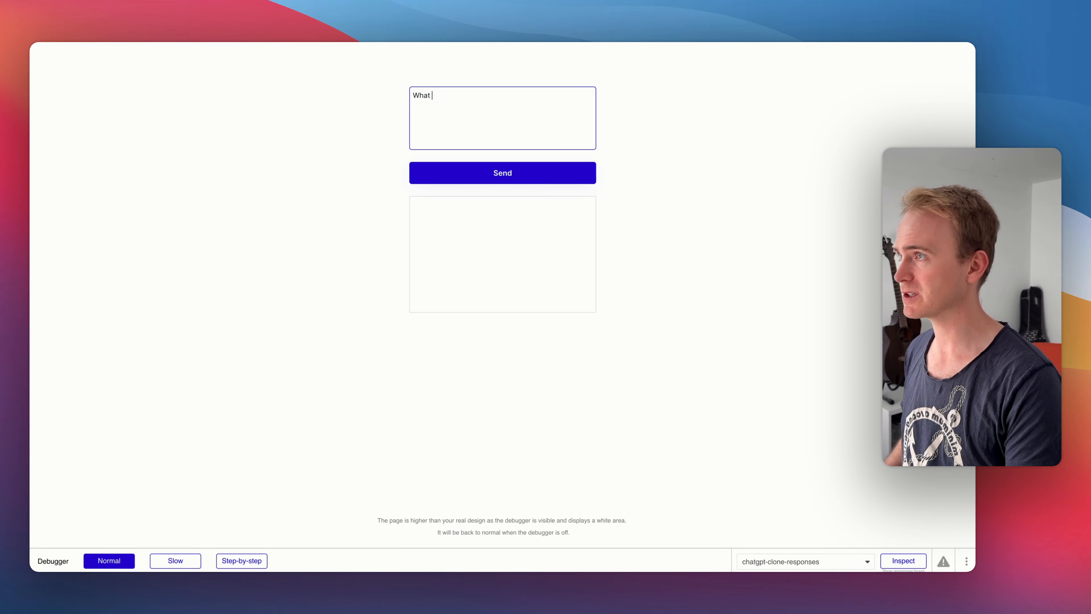
pyautogui.write('is the ca')
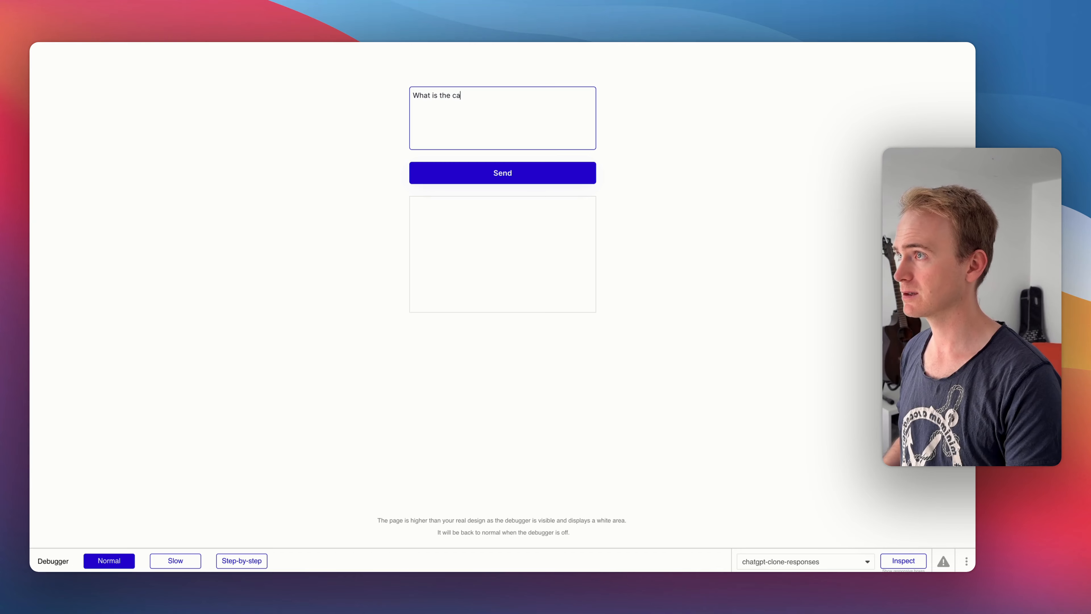
pyautogui.write('pital of franc')
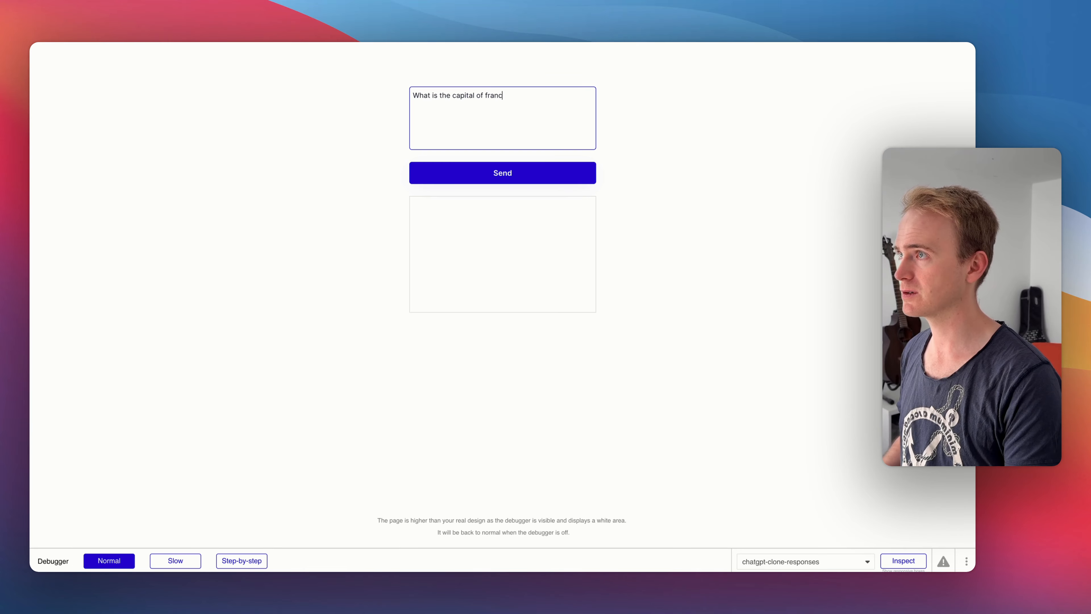
pyautogui.write('e')
pyautogui.click(550, 172)
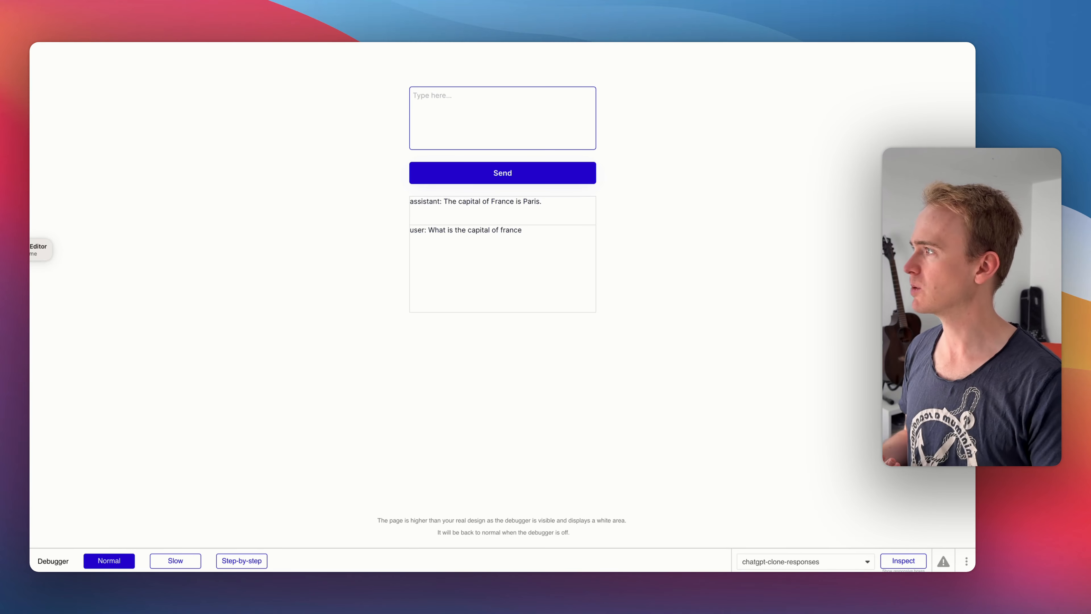
# - Switch to the editor and clear the private key of the OpenAI (June 2025) API in the API Connector
pyautogui.click(31, 249)
pyautogui.doubleClick(801, 181)
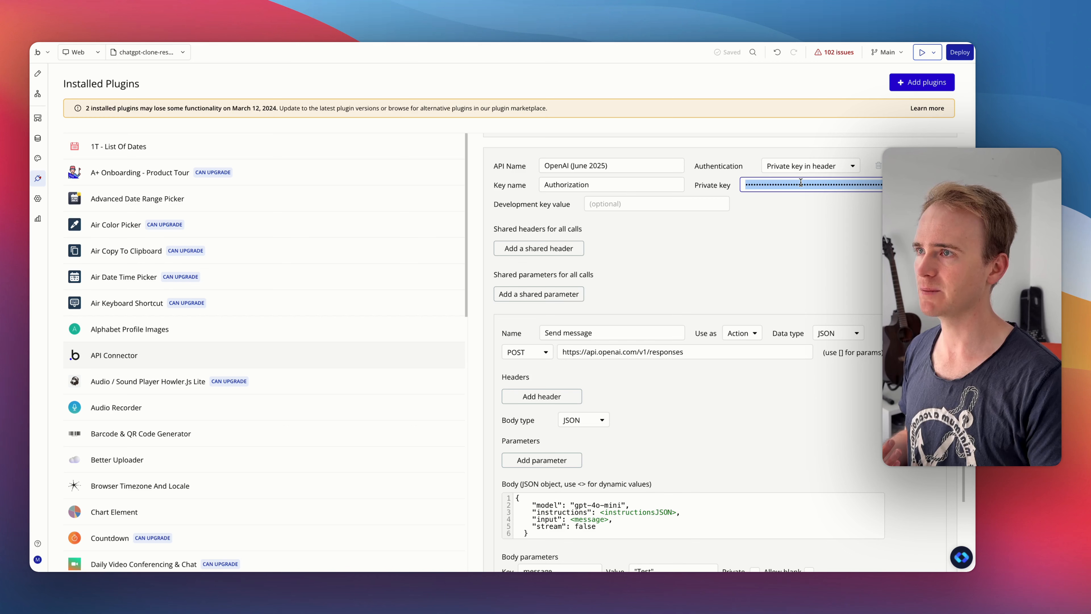
pyautogui.press('BackSpace')
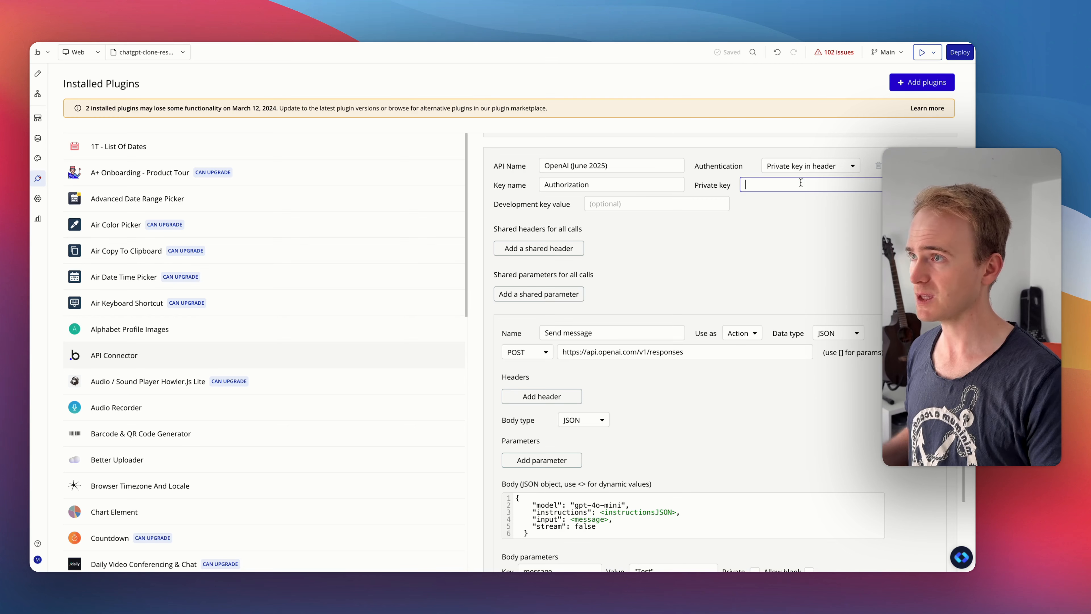
pyautogui.click(713, 235)
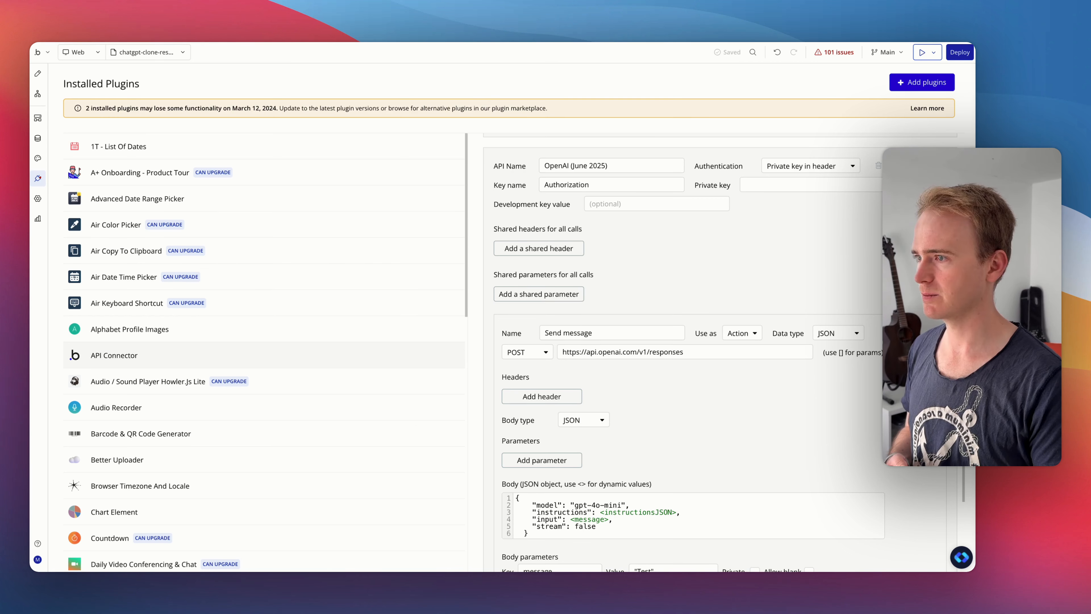
# - Refresh the app preview, send the message "Plan a trip to France in 3 concise points", and dismiss the alert
pyautogui.hotkey('ctrl', 'Tab')
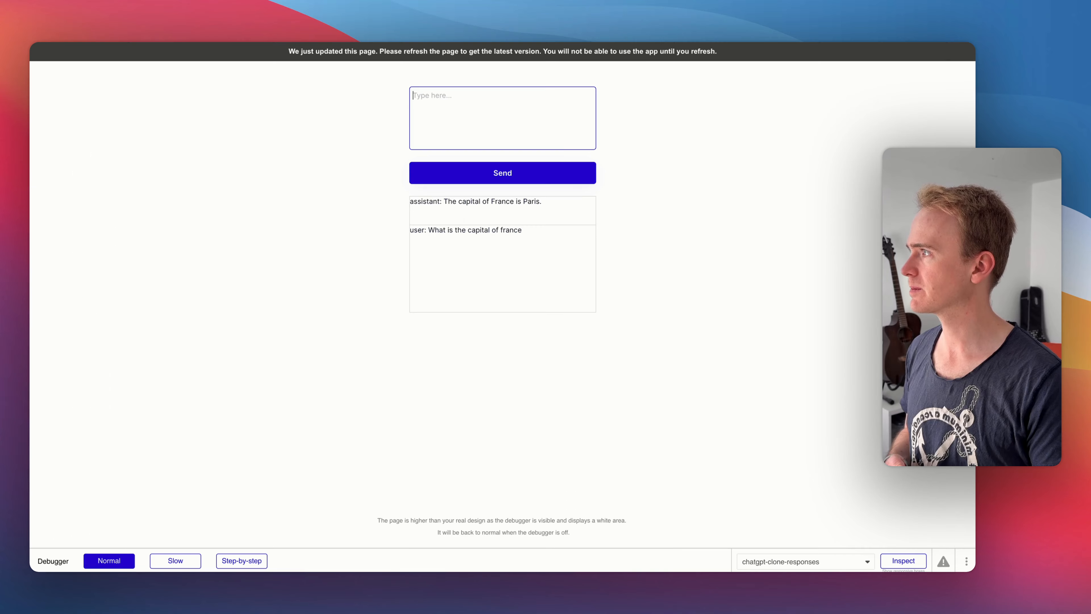
pyautogui.click(219, 249)
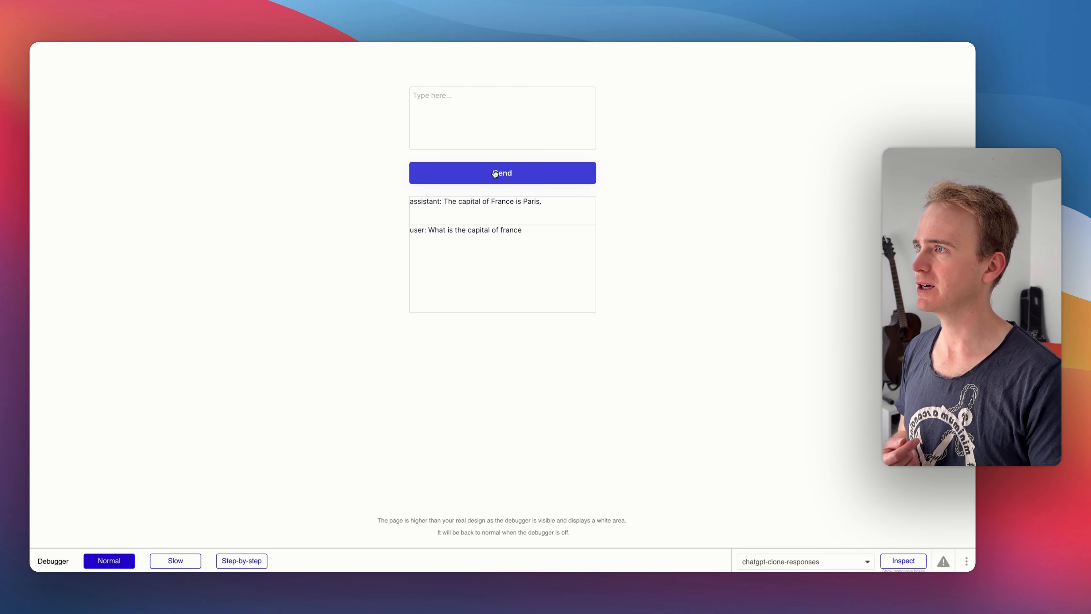
pyautogui.click(481, 113)
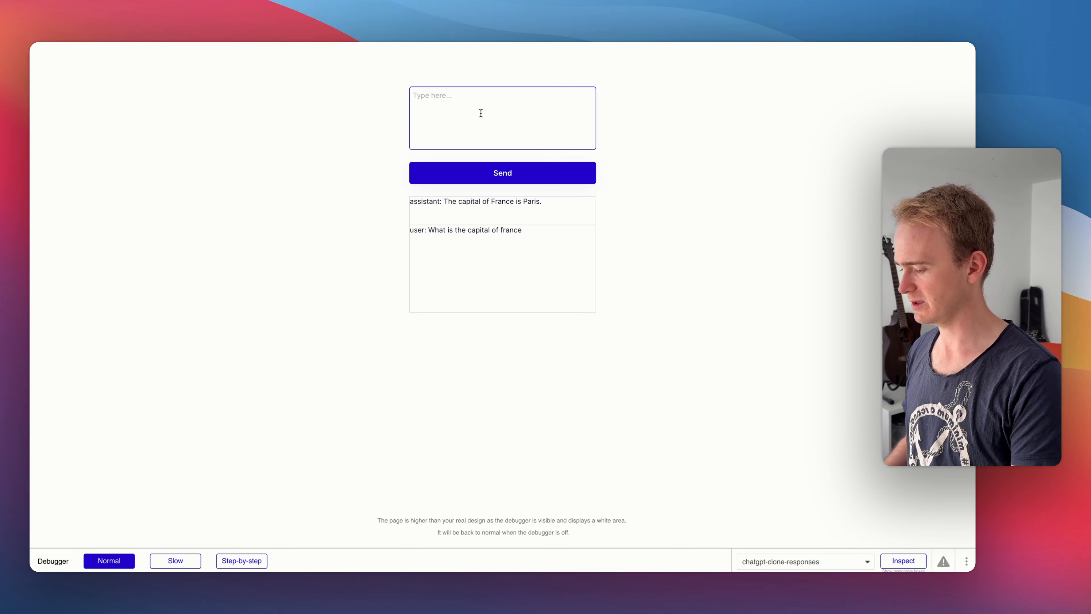
pyautogui.write('Paan a ')
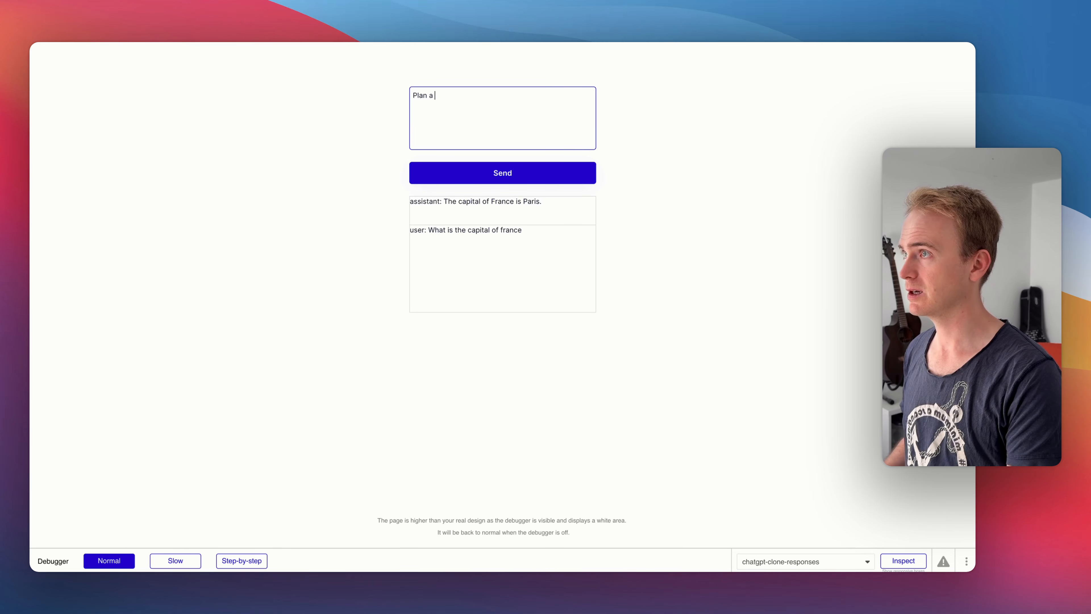
pyautogui.write('trip to Fran')
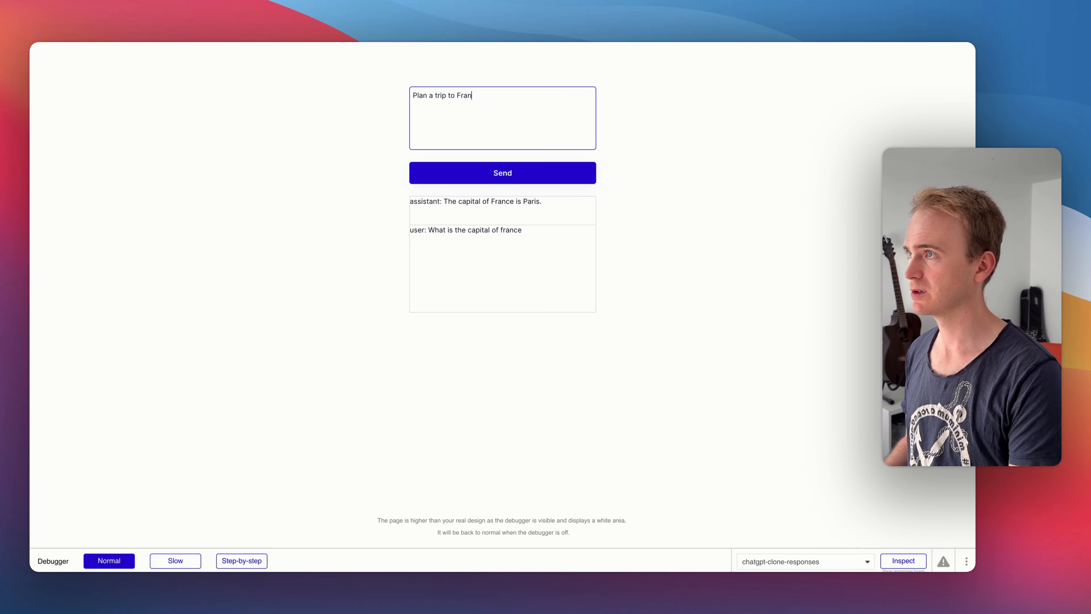
pyautogui.write('ce in 3 ')
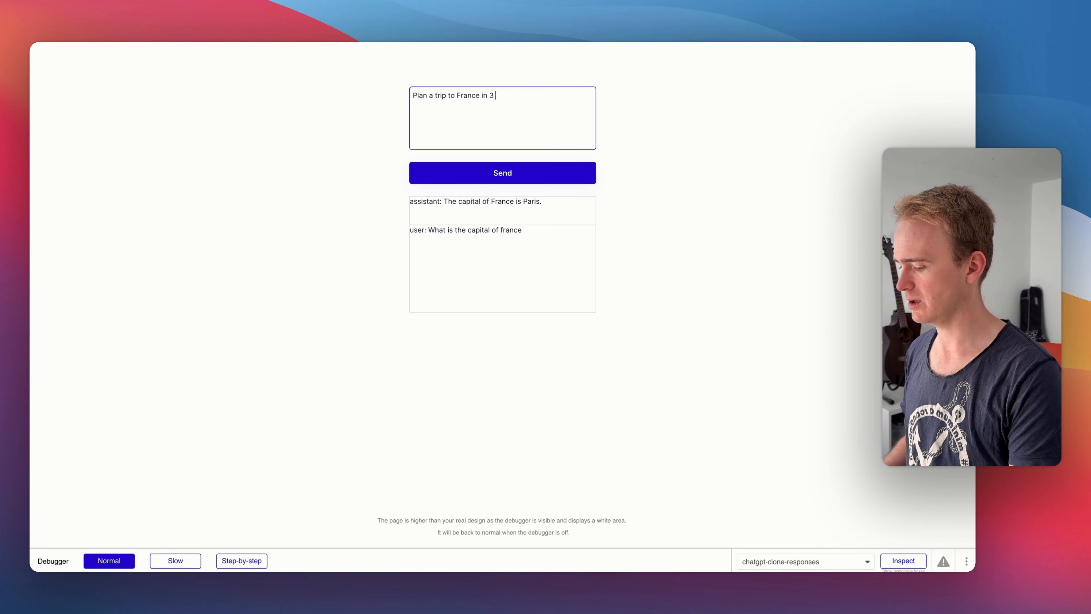
pyautogui.write('concise poin')
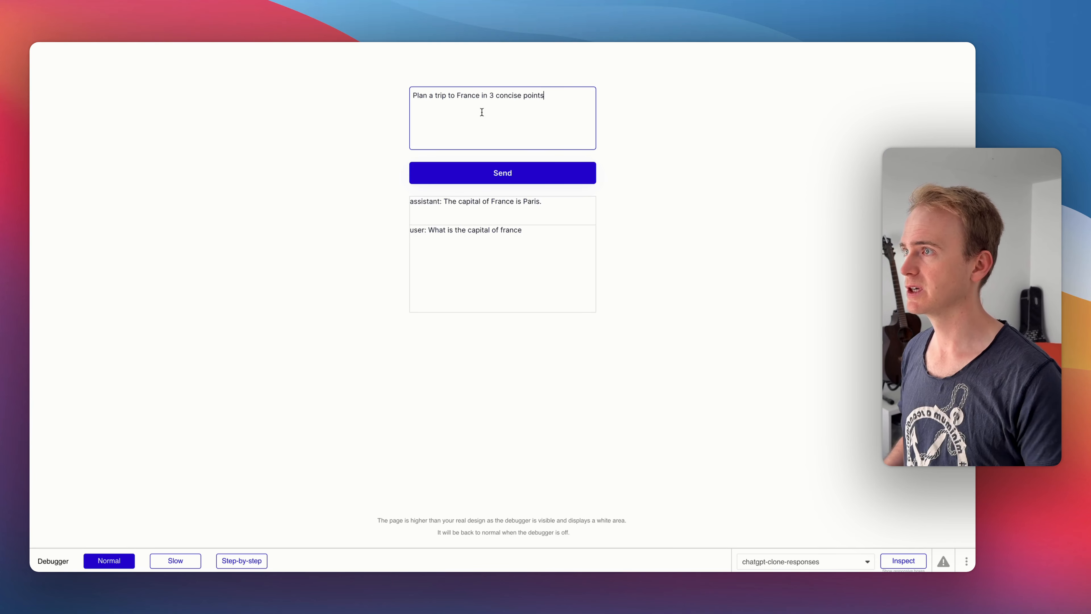
pyautogui.write('ts')
pyautogui.click(544, 163)
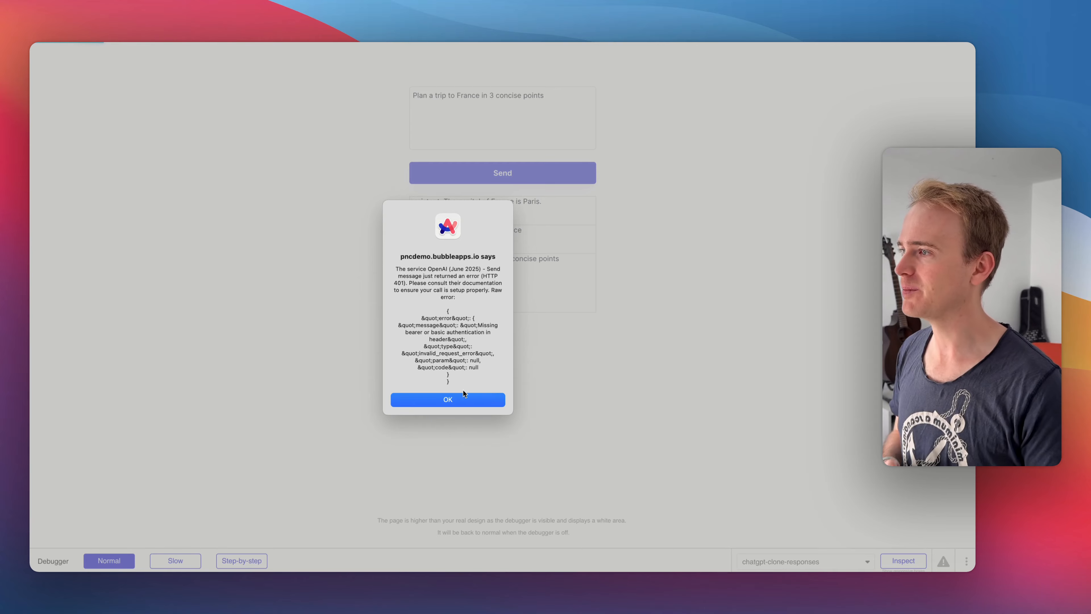
pyautogui.click(464, 395)
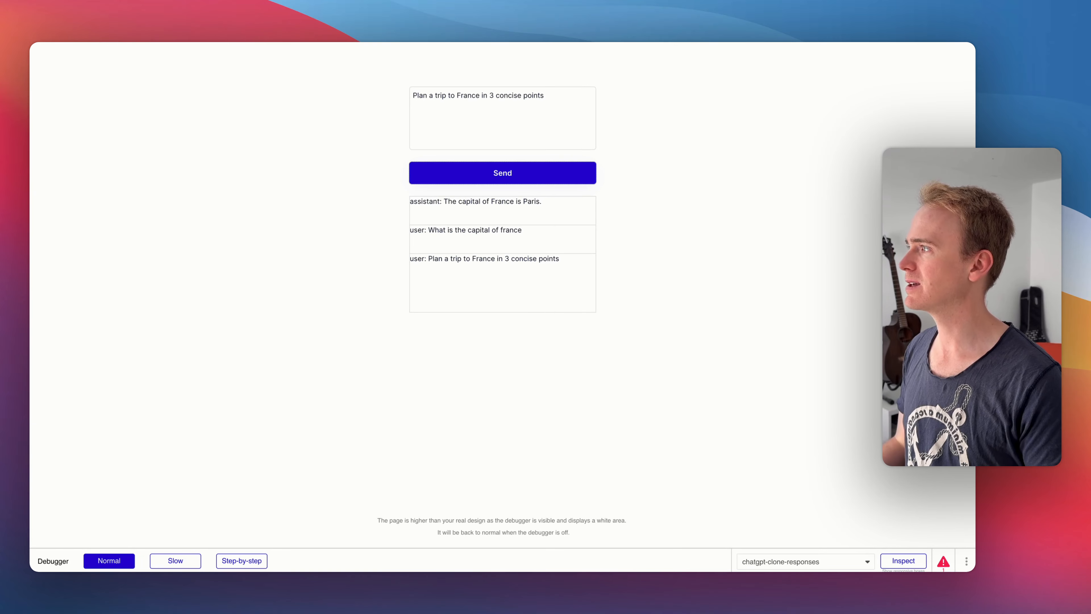
# - Return to the editor and delete every entry in the All Messages view of the app data
pyautogui.hotkey('ctrl', 'shift', 'Tab')
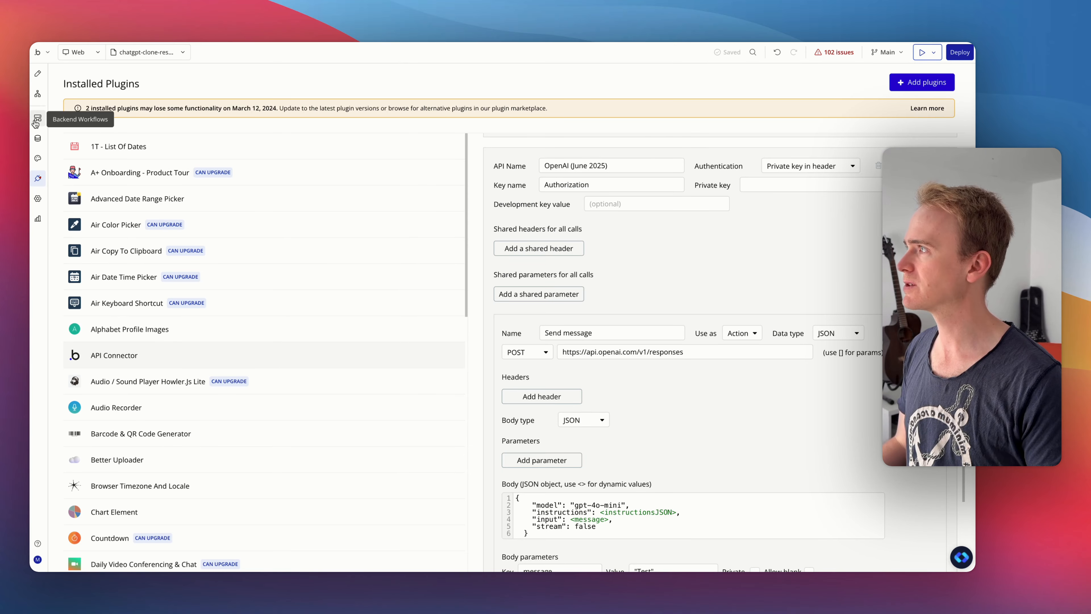
pyautogui.click(38, 138)
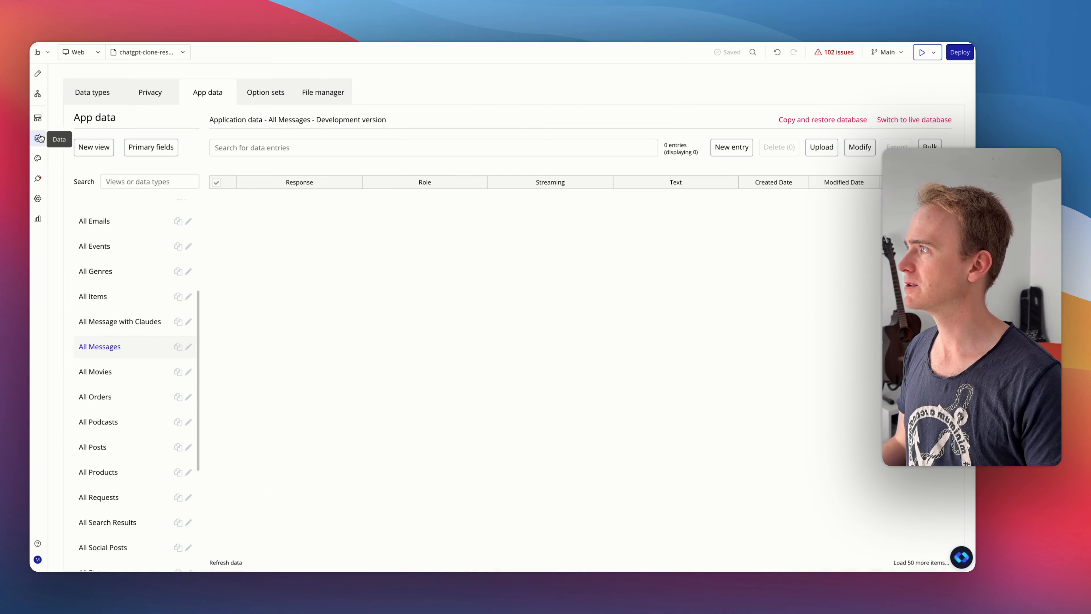
pyautogui.click(217, 183)
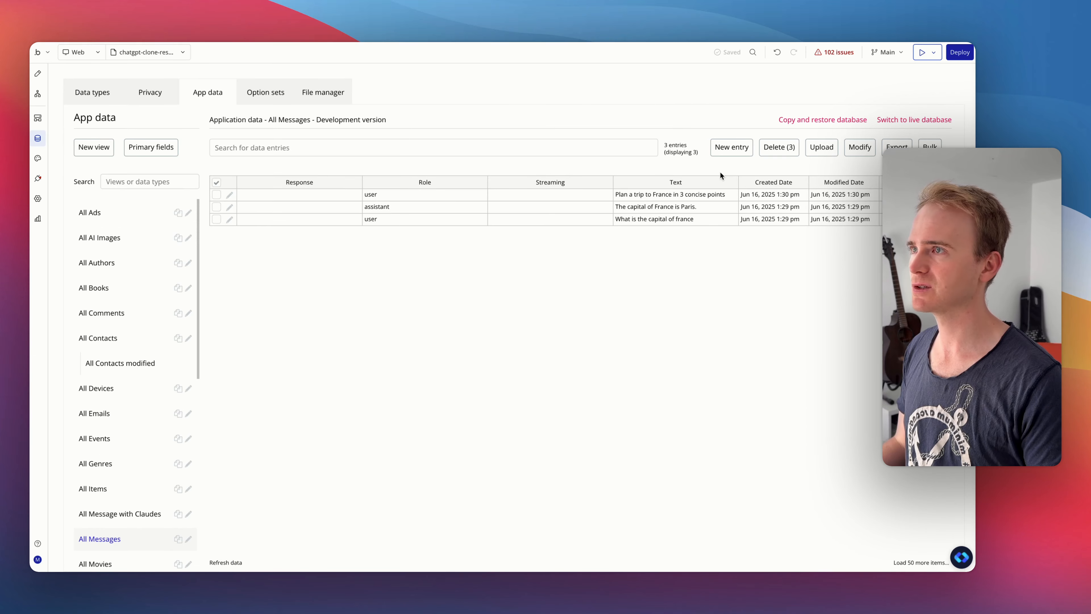
pyautogui.click(765, 151)
pyautogui.click(475, 155)
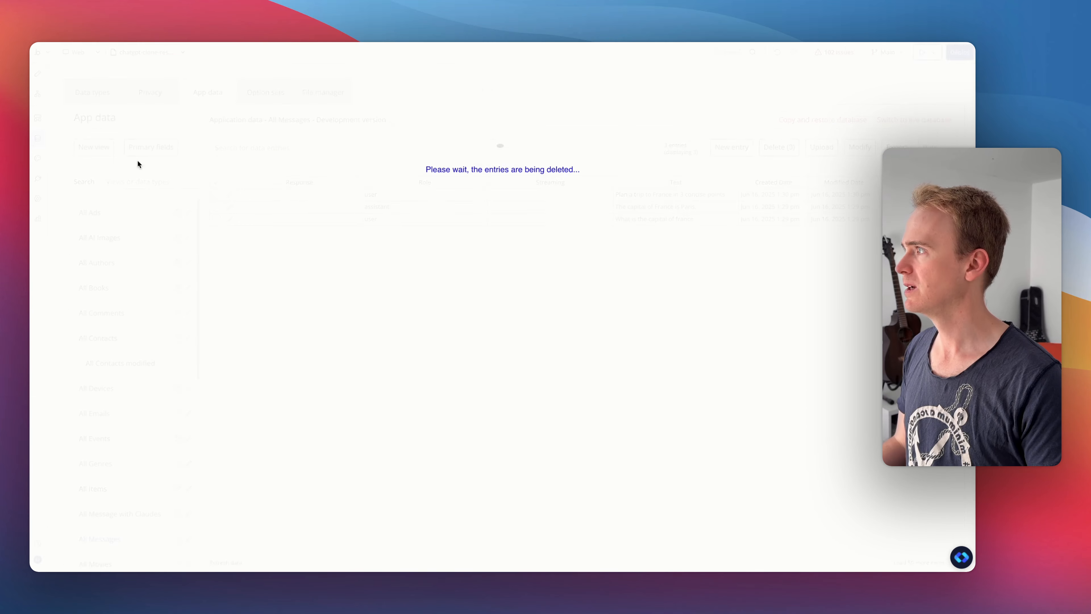
pyautogui.click(511, 174)
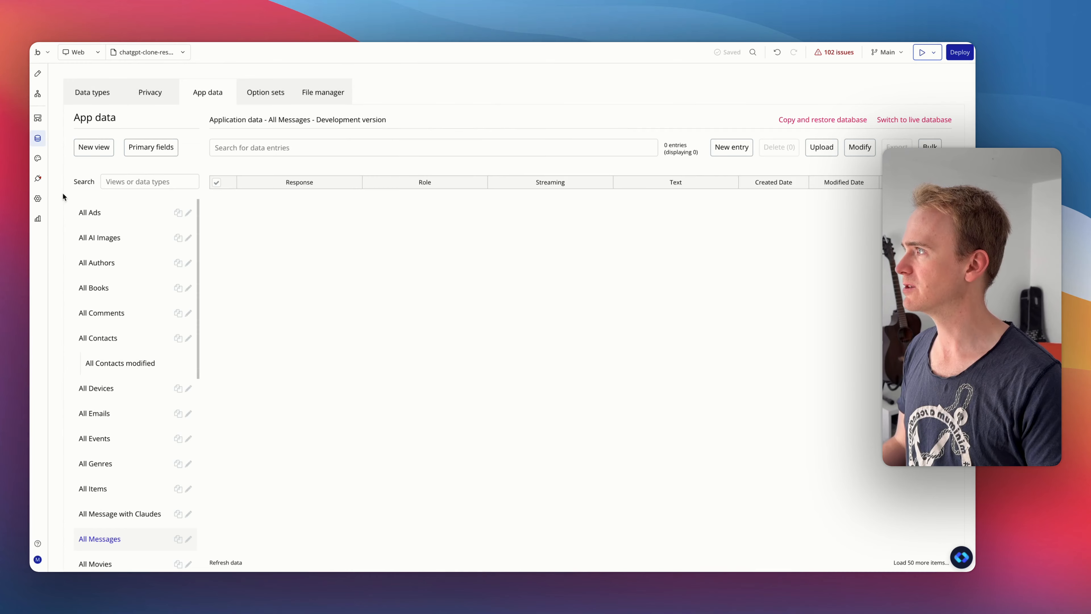
# - Enable including errors in the response so workflow actions continue for the OpenAI Send message call, and try to initialize the call
pyautogui.click(41, 186)
pyautogui.scroll(-4, 637, 346)
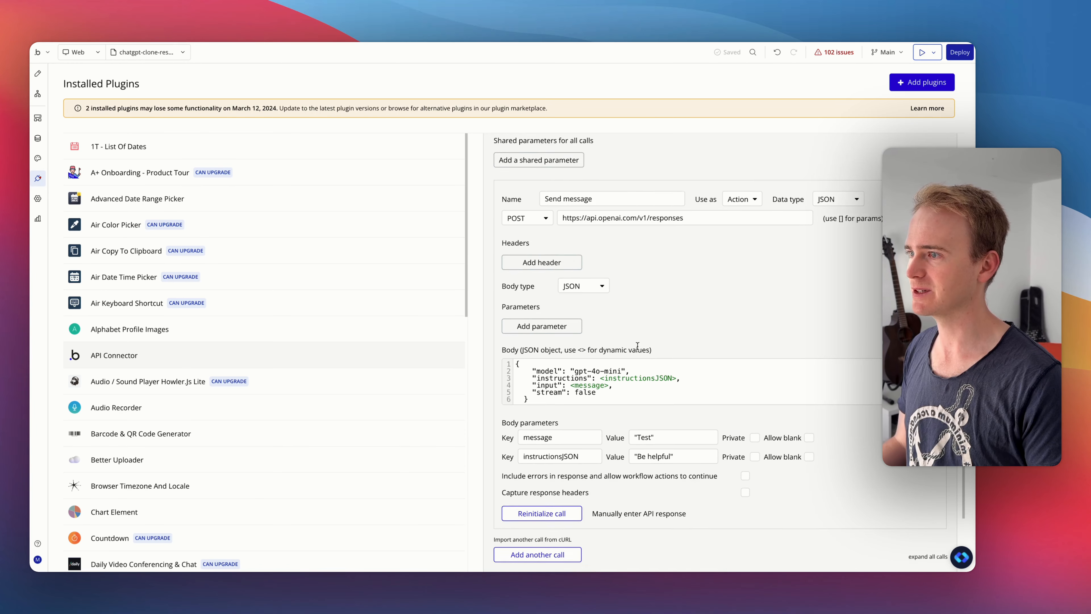
pyautogui.scroll(-1, 637, 346)
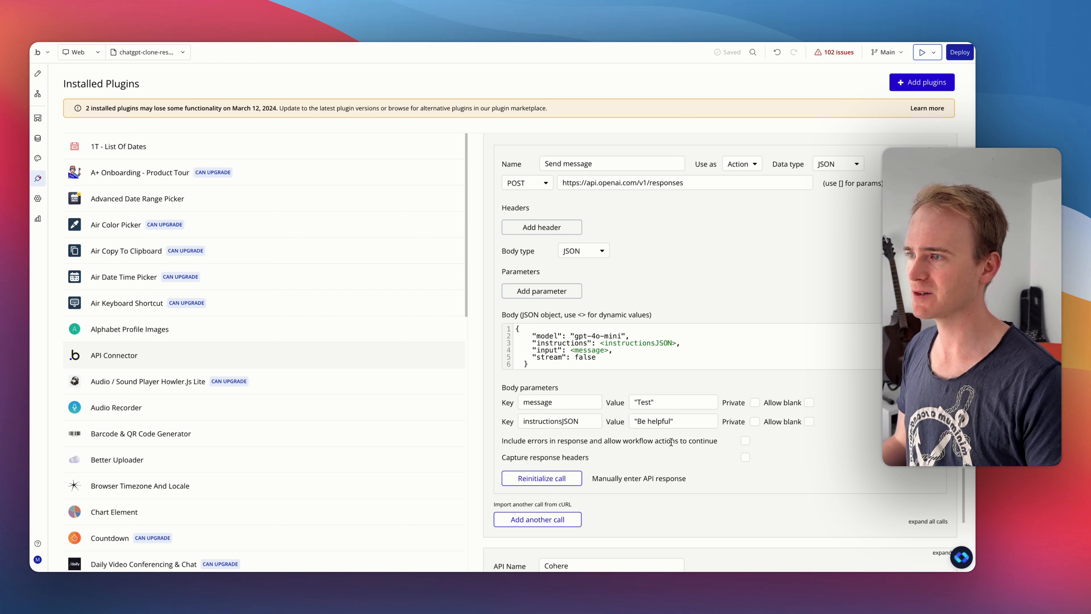
pyautogui.click(746, 442)
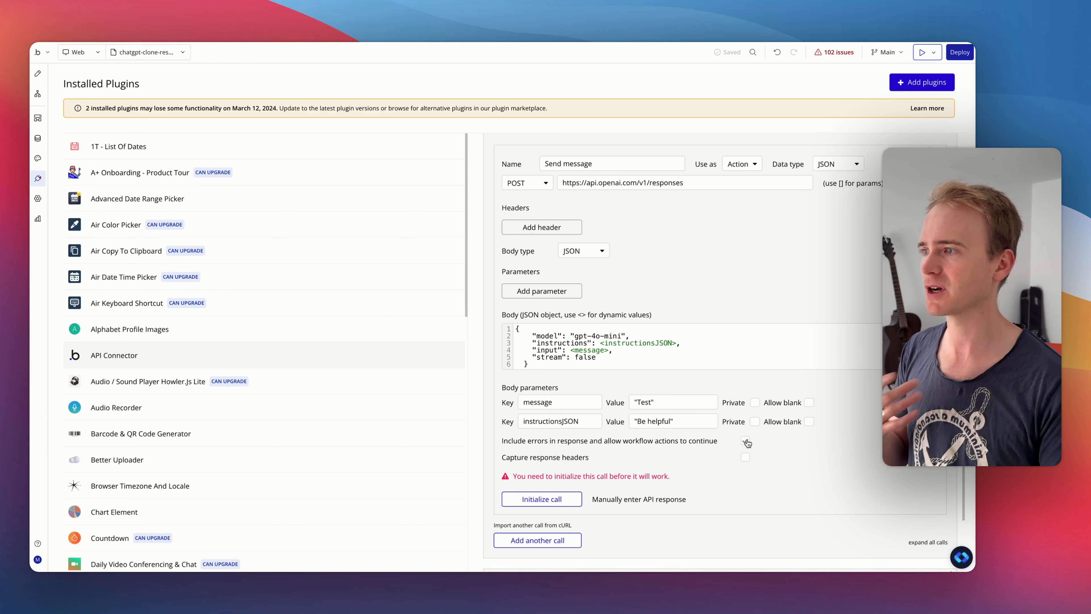
pyautogui.click(745, 441)
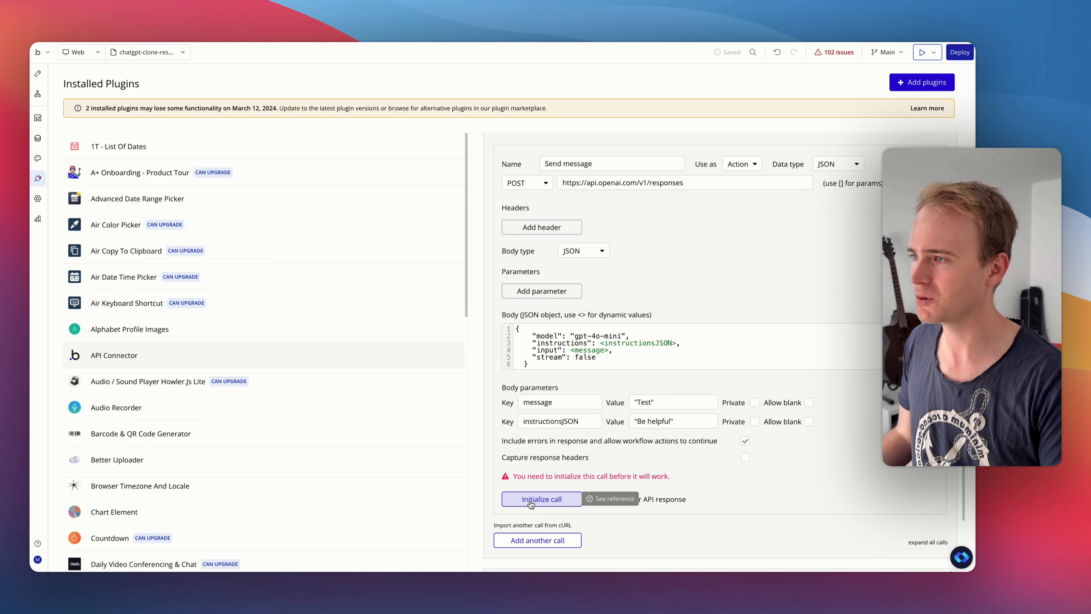
pyautogui.click(746, 442)
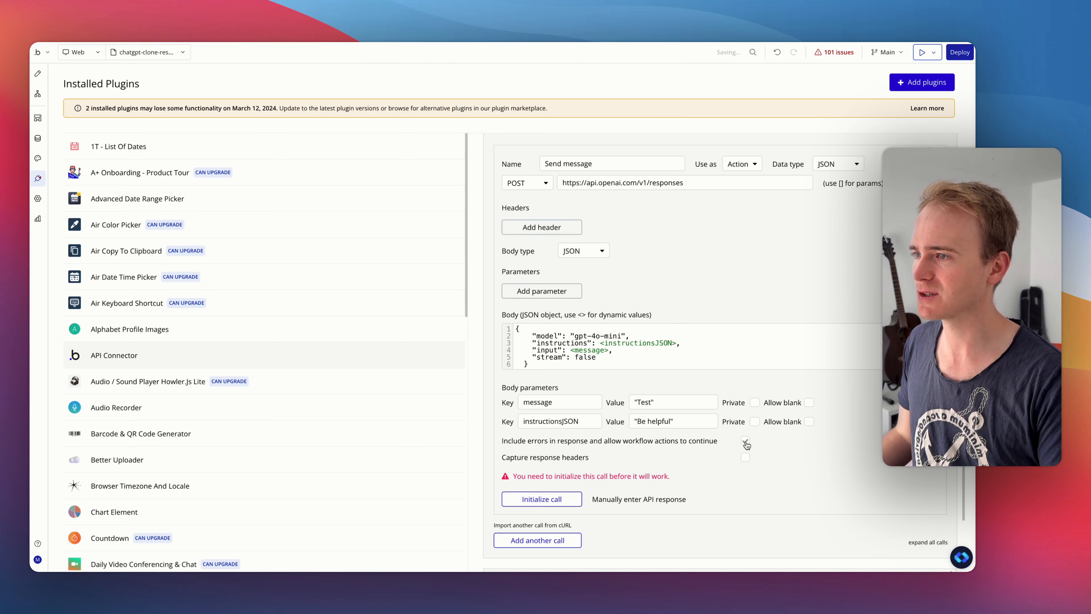
pyautogui.click(562, 496)
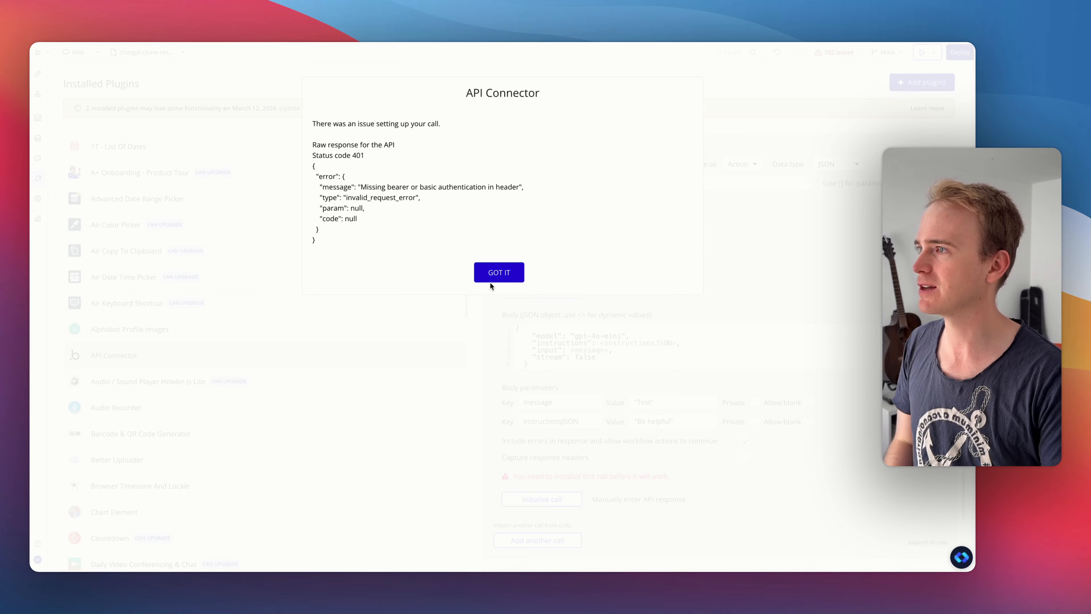
pyautogui.click(498, 272)
# - Paste the private key into the OpenAI (June 2025) API and try initializing the Send message call again
pyautogui.scroll(6, 604, 260)
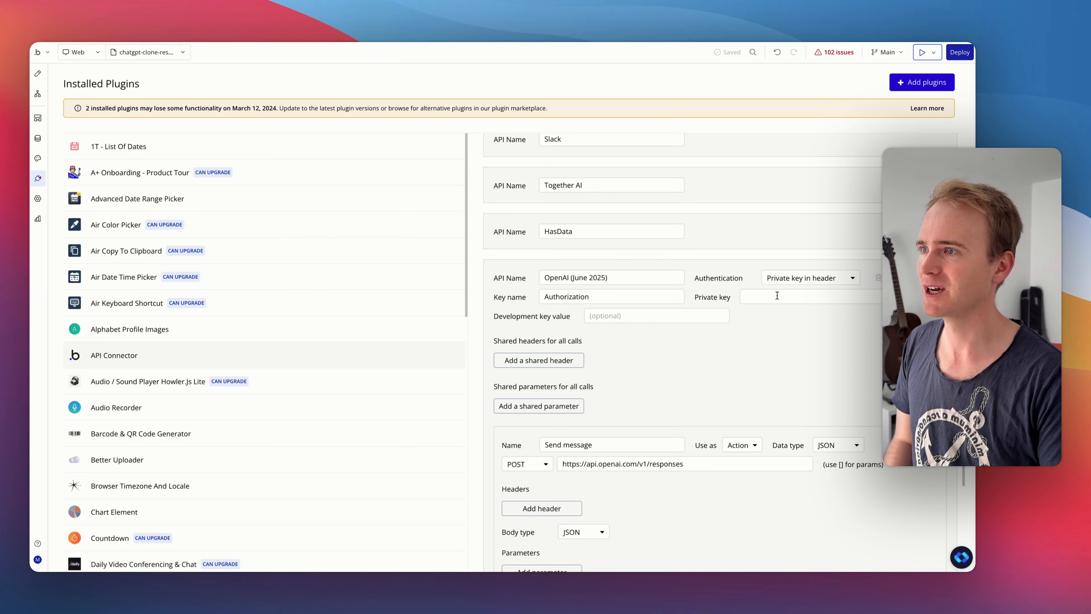
pyautogui.click(777, 295)
pyautogui.press('super+v')
pyautogui.scroll(-8, 541, 425)
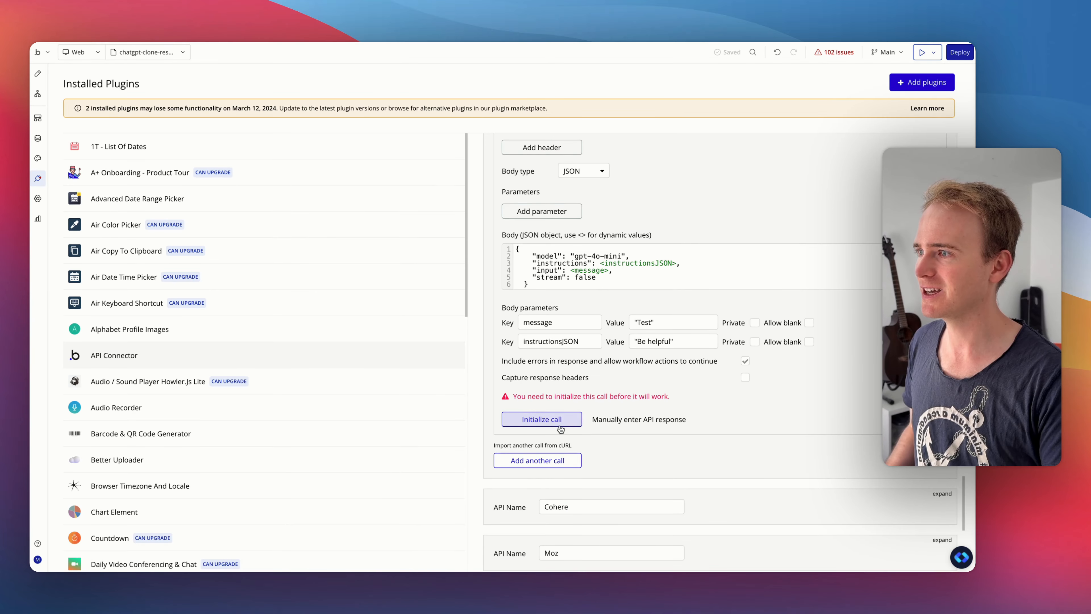
pyautogui.click(539, 420)
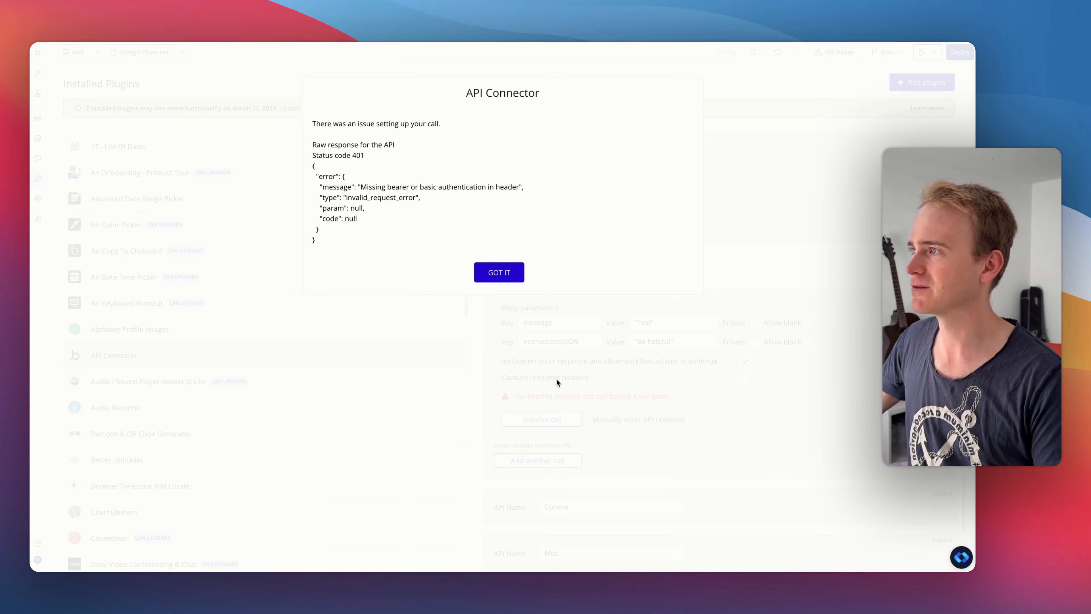
pyautogui.click(499, 272)
# - Replace the private key of the OpenAI (June 2025) API and initialize the Send message call again
pyautogui.scroll(5, 672, 290)
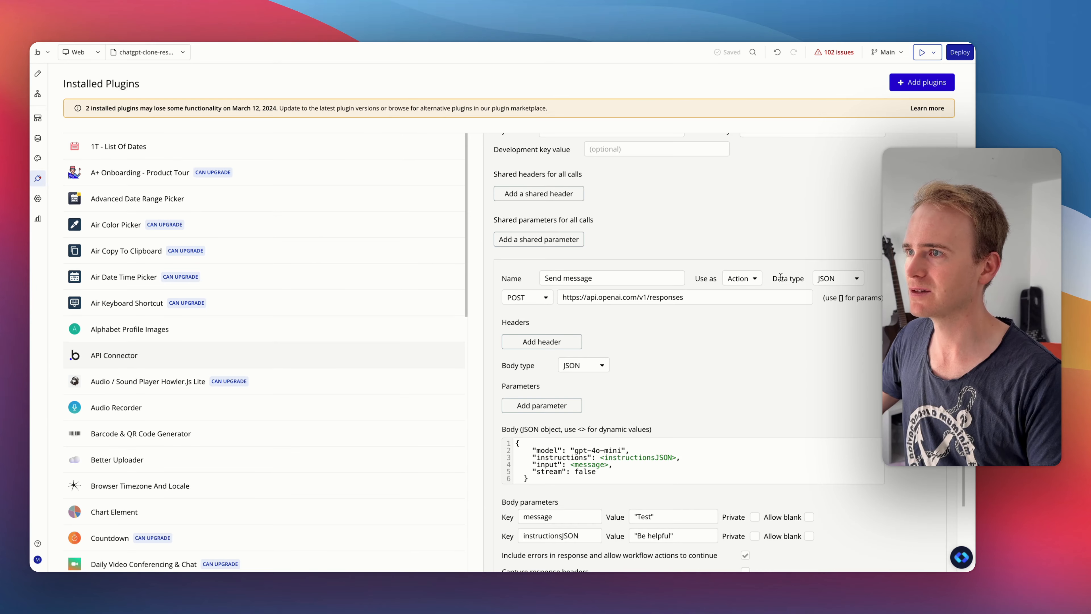
pyautogui.scroll(2, 781, 266)
pyautogui.doubleClick(767, 204)
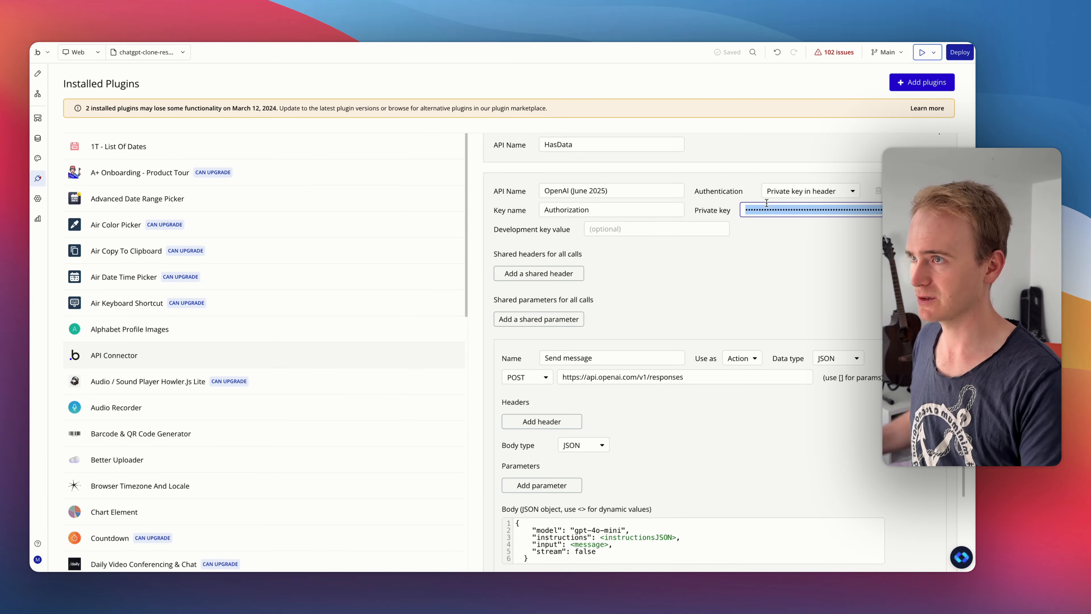
pyautogui.press('BackSpace')
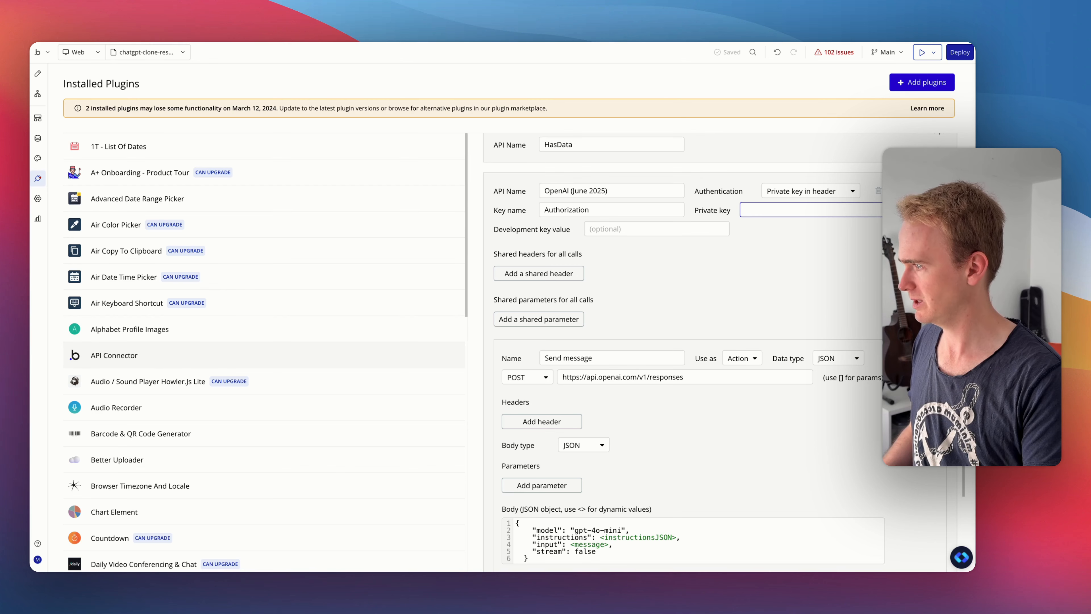
pyautogui.scroll(-4, 573, 463)
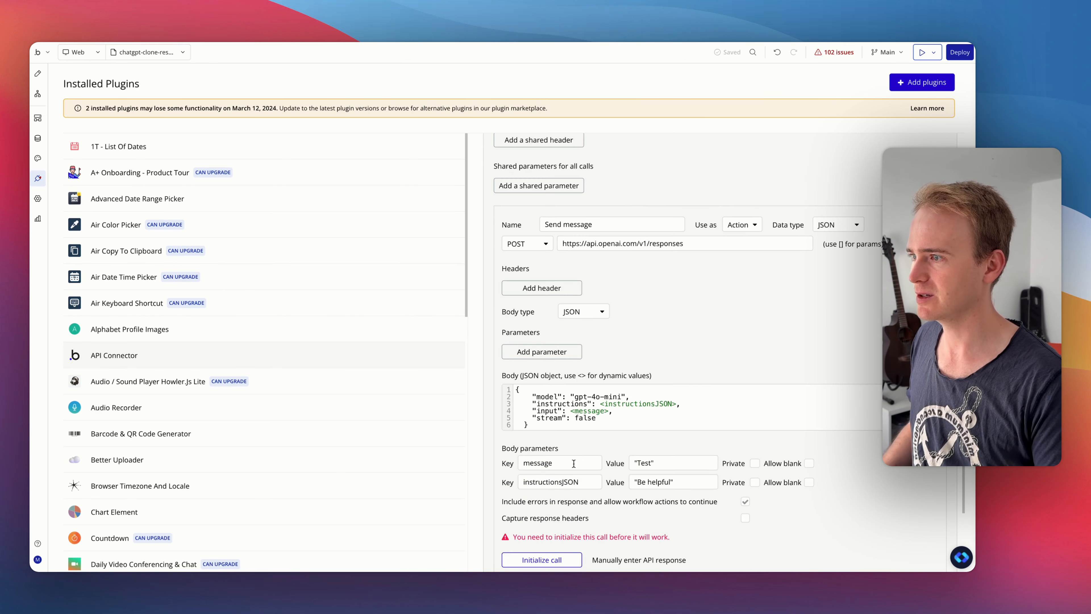
pyautogui.scroll(-1, 573, 463)
pyautogui.click(567, 526)
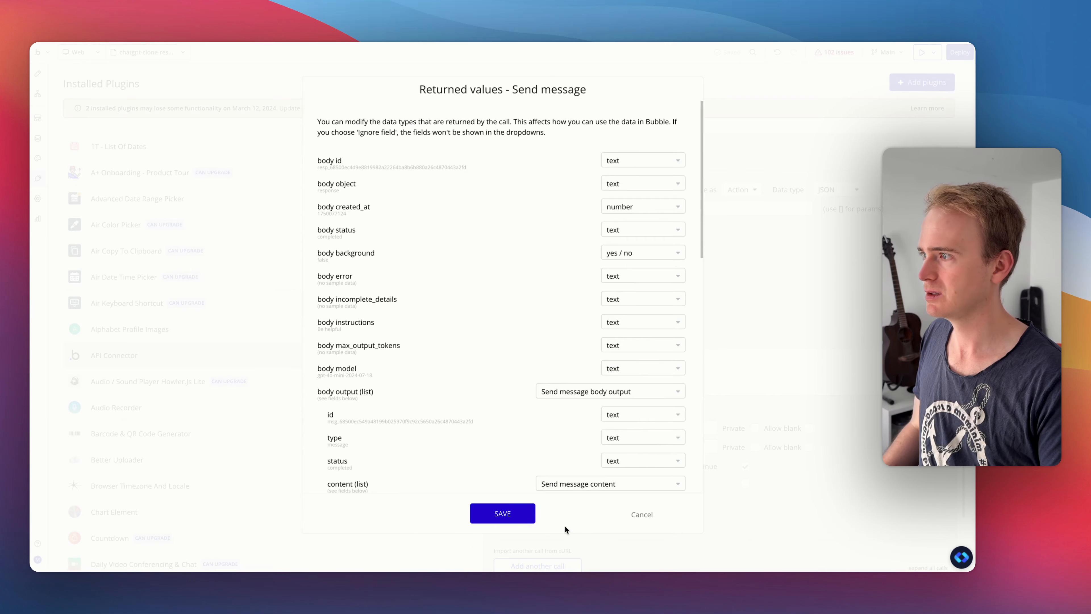
# - Review the returned values of the Send message call, including body error and the error status fields, and save them
pyautogui.scroll(-5, 414, 316)
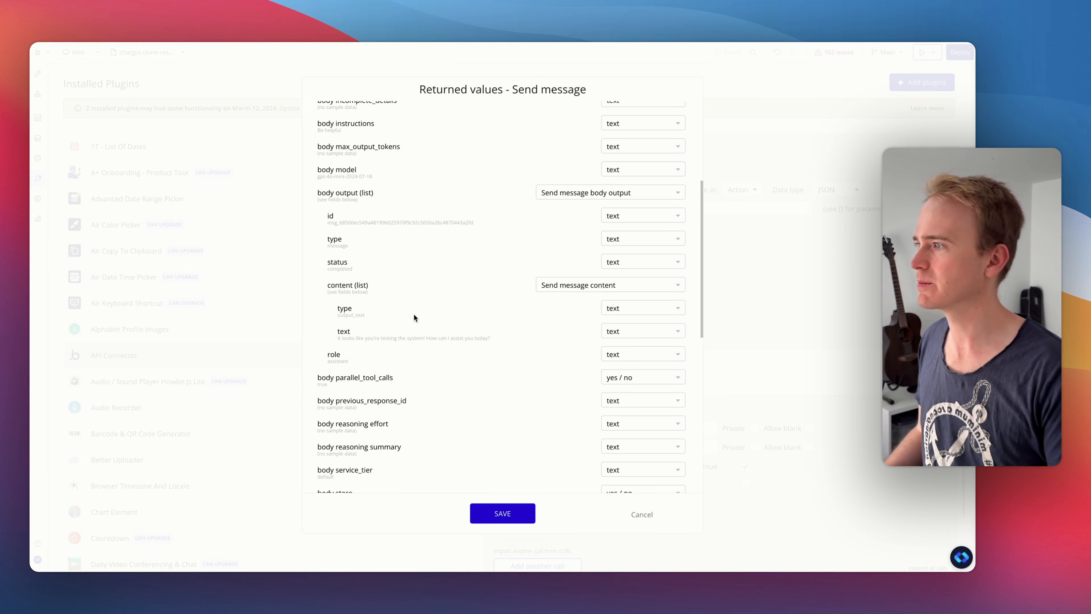
pyautogui.scroll(4, 413, 313)
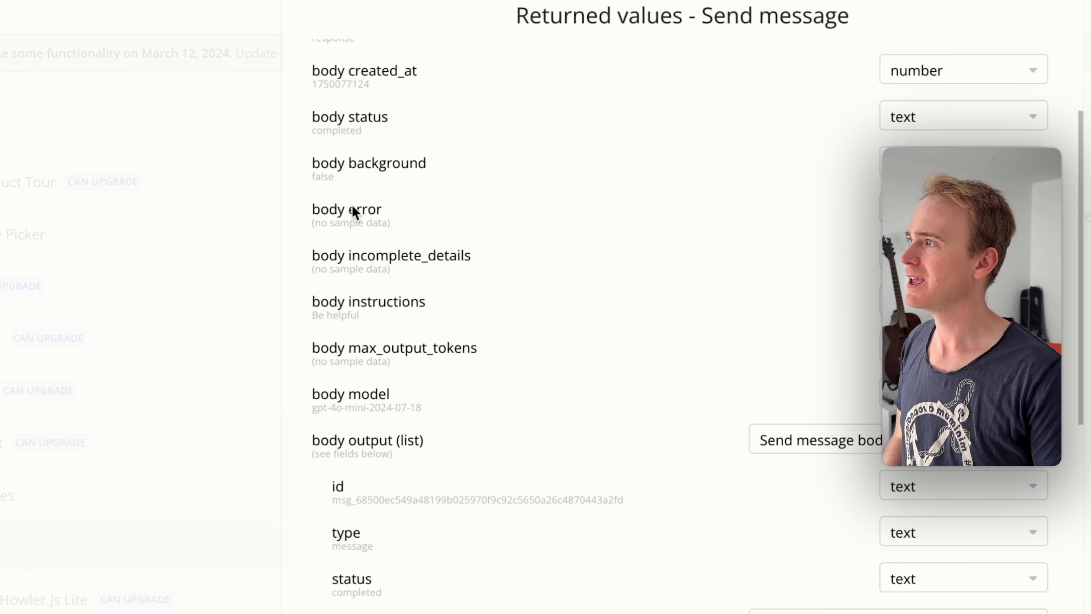
pyautogui.scroll(4, 352, 206)
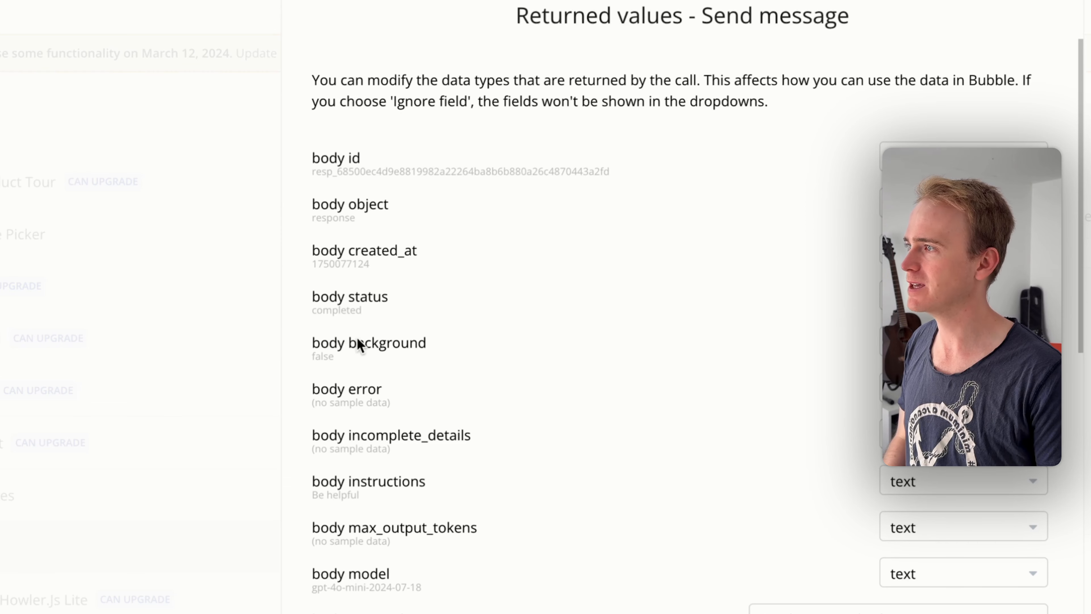
pyautogui.scroll(-10, 369, 460)
pyautogui.scroll(-5, 373, 456)
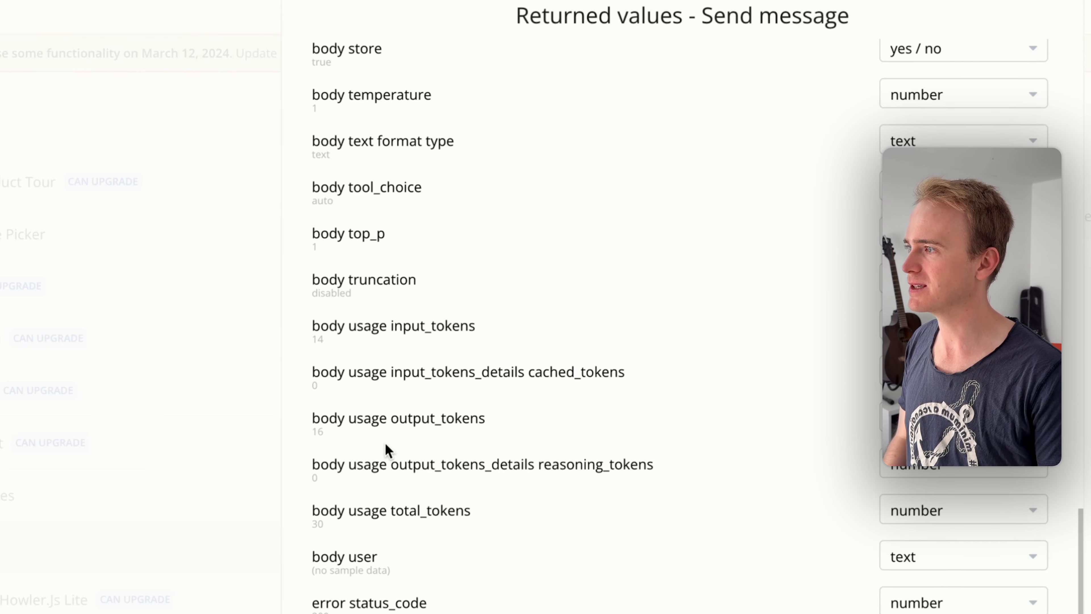
pyautogui.scroll(-5, 326, 604)
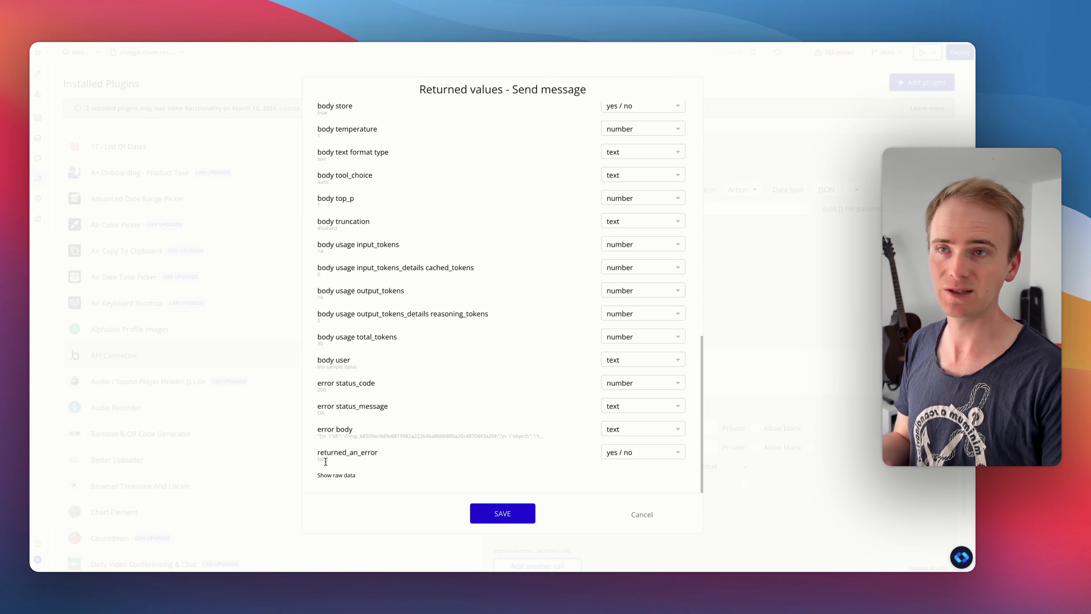
pyautogui.click(504, 514)
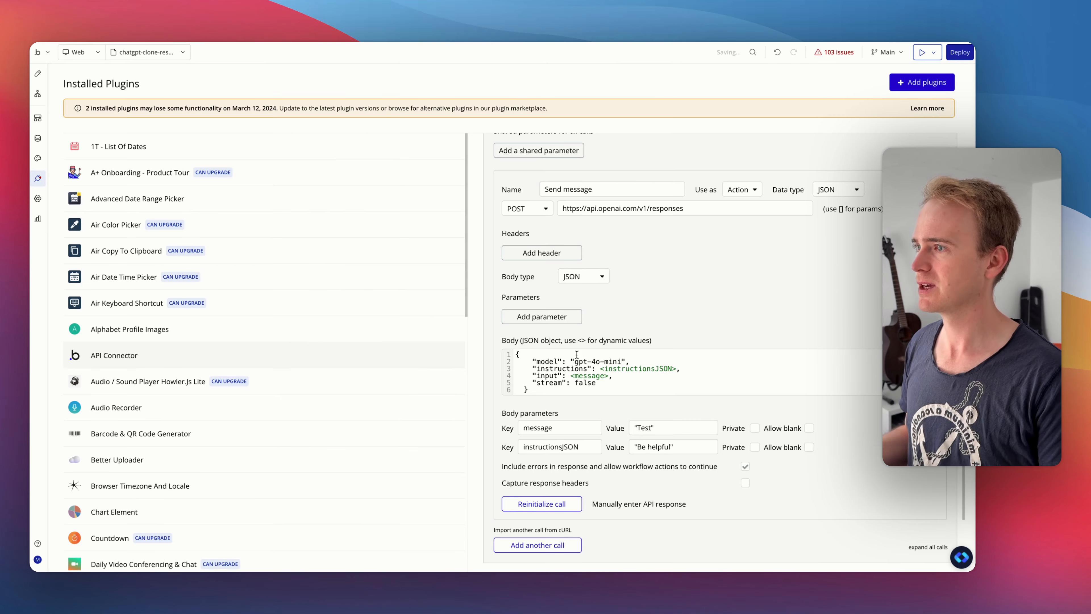
# - In the Button Send workflow, set step 3's Text to Result of step 2's body output:first item's content:first item's text
pyautogui.click(38, 93)
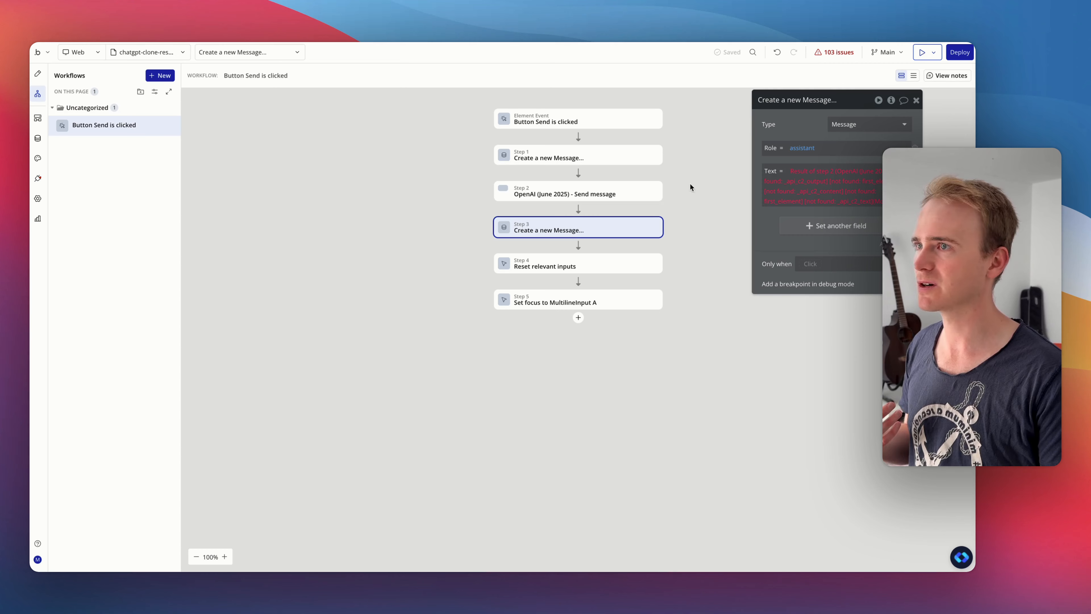
pyautogui.click(810, 172)
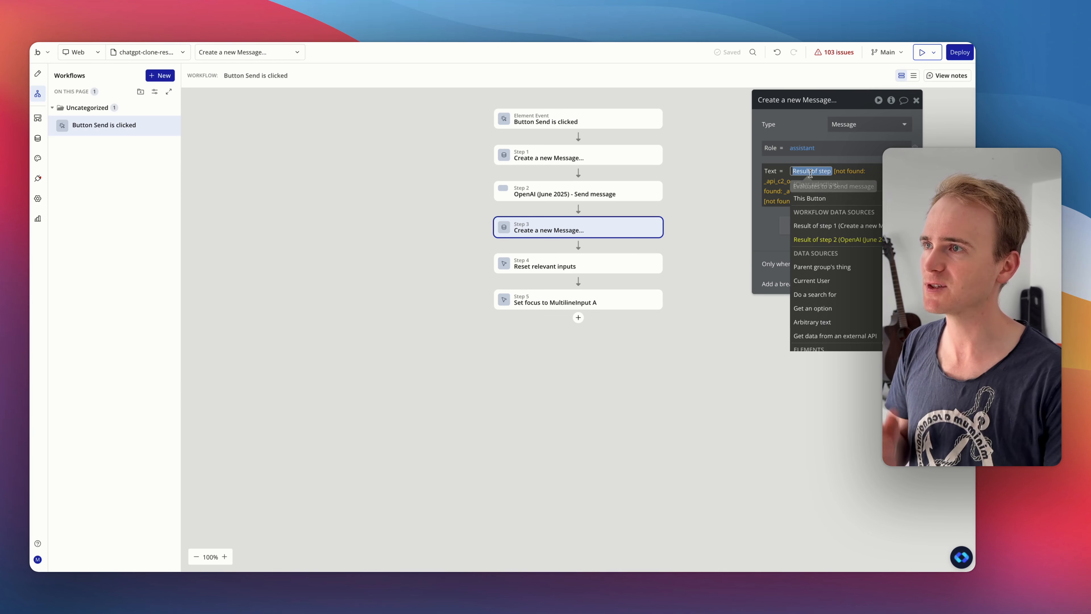
pyautogui.click(840, 238)
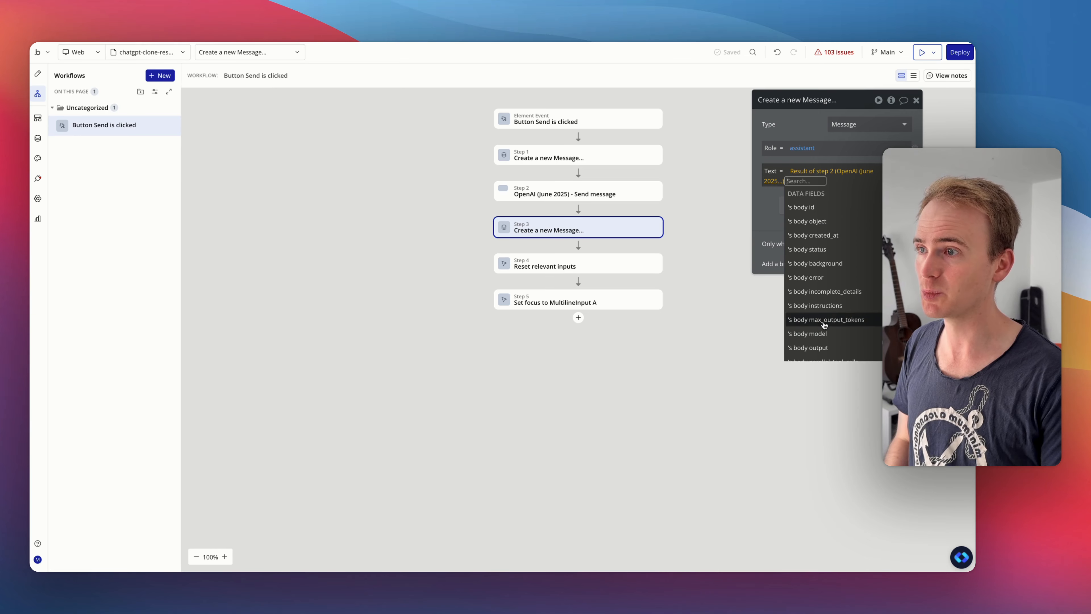
pyautogui.click(827, 348)
pyautogui.click(842, 254)
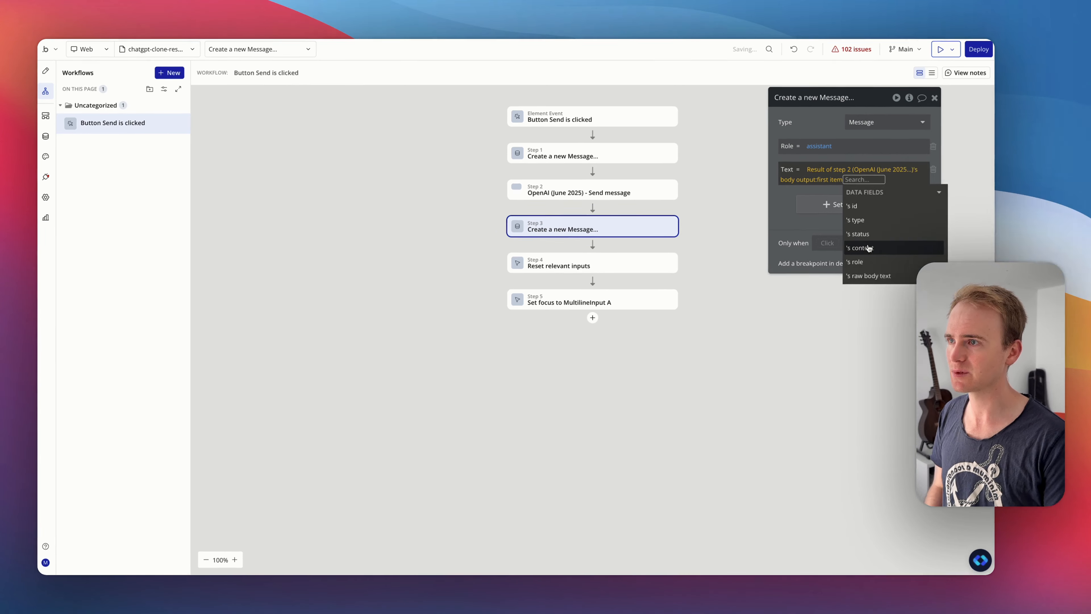
pyautogui.click(869, 248)
pyautogui.click(873, 248)
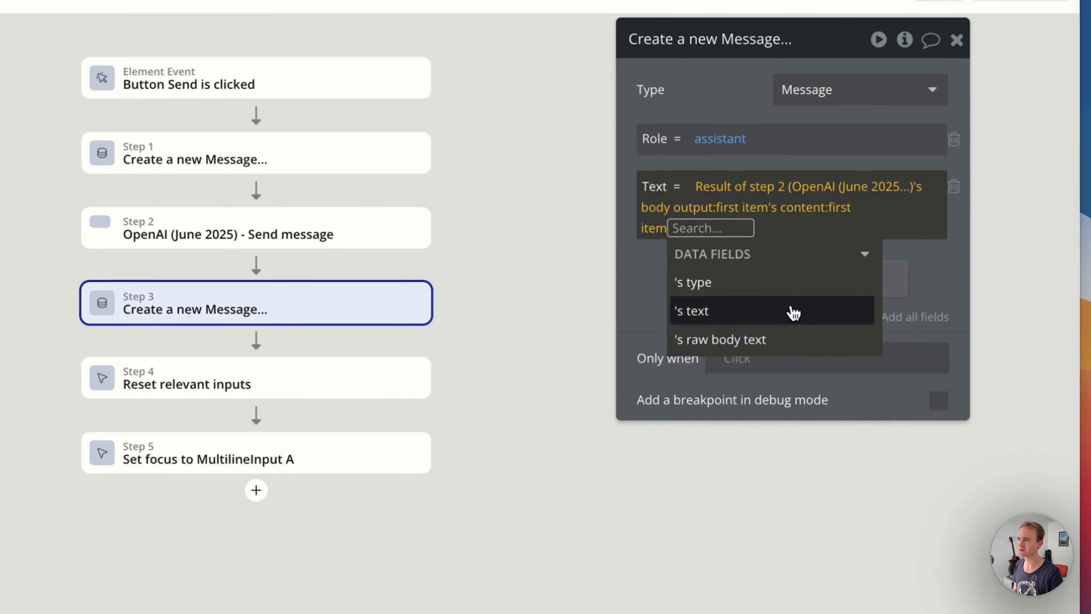
pyautogui.click(851, 229)
pyautogui.click(675, 88)
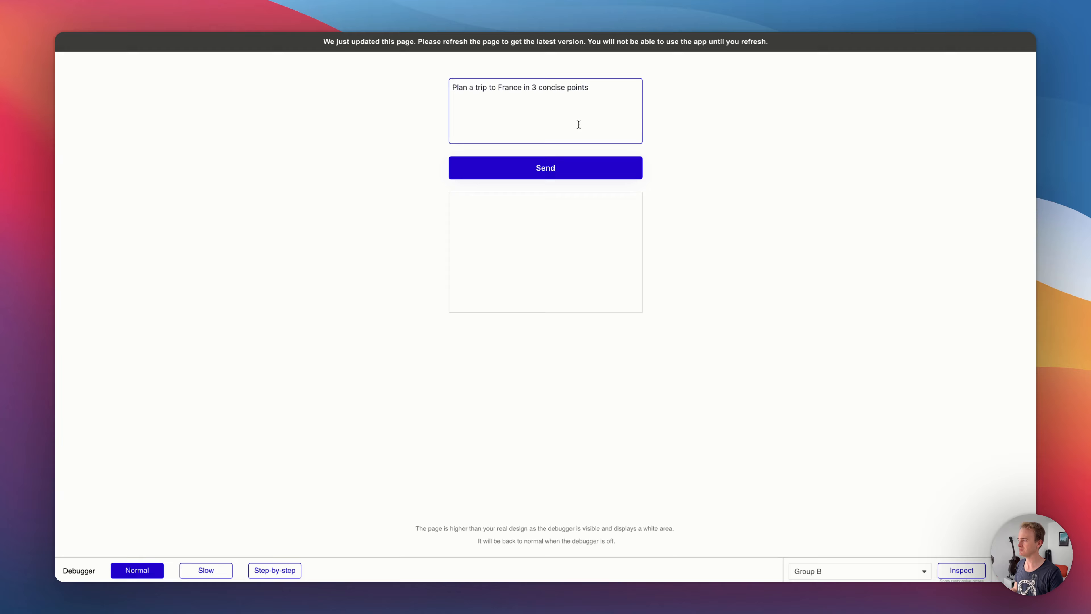
# - Refresh the app preview and send the message "Plan a trip to France in a haiku"
pyautogui.press('super+r')
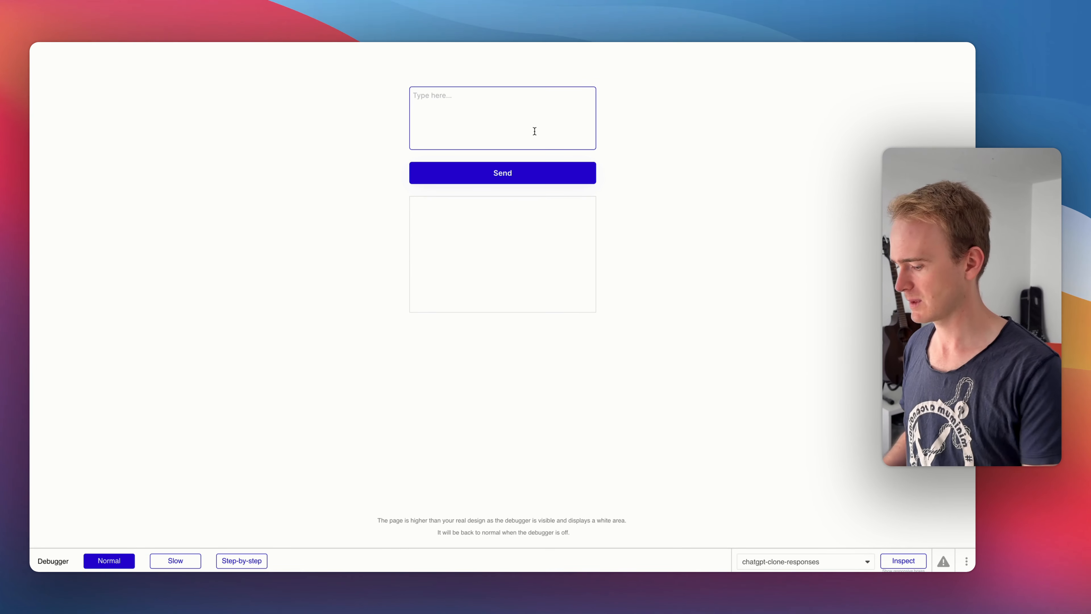
pyautogui.write('Plan a trip to ')
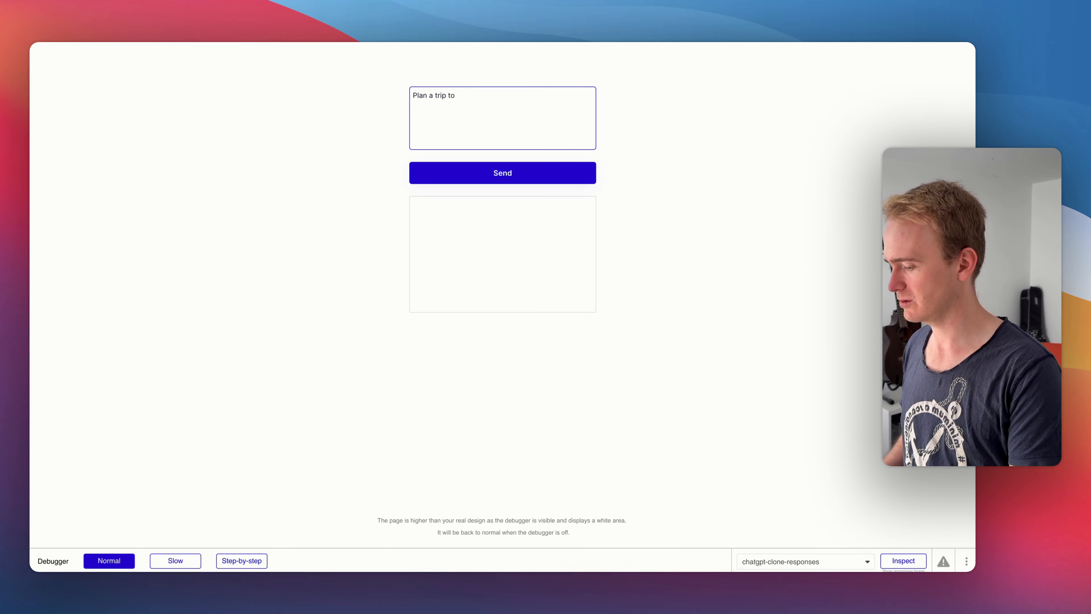
pyautogui.write('France in a hauki')
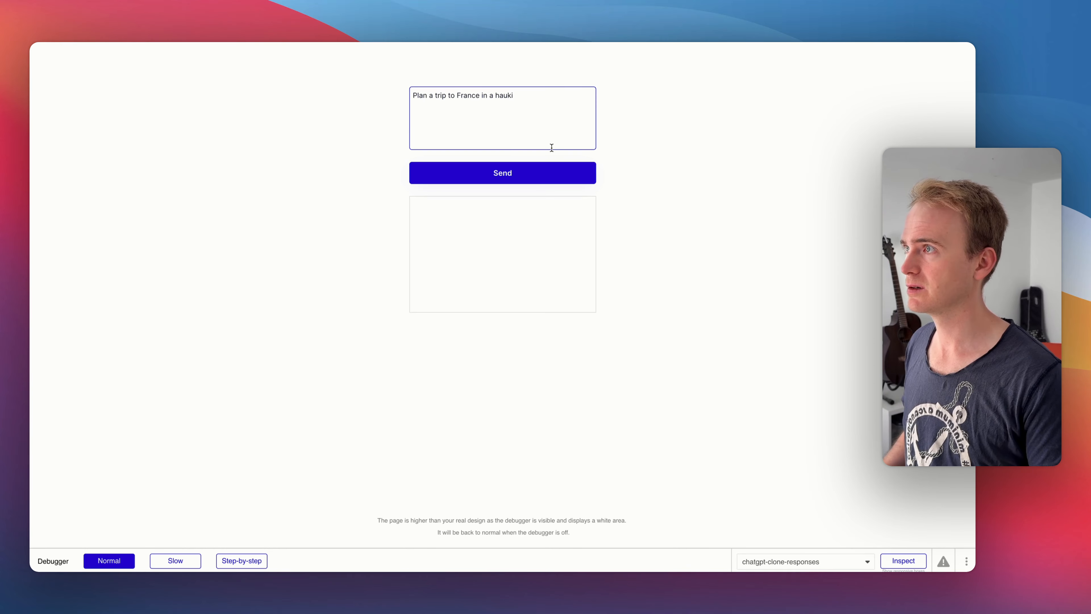
pyautogui.doubleClick(510, 98)
pyautogui.write('h')
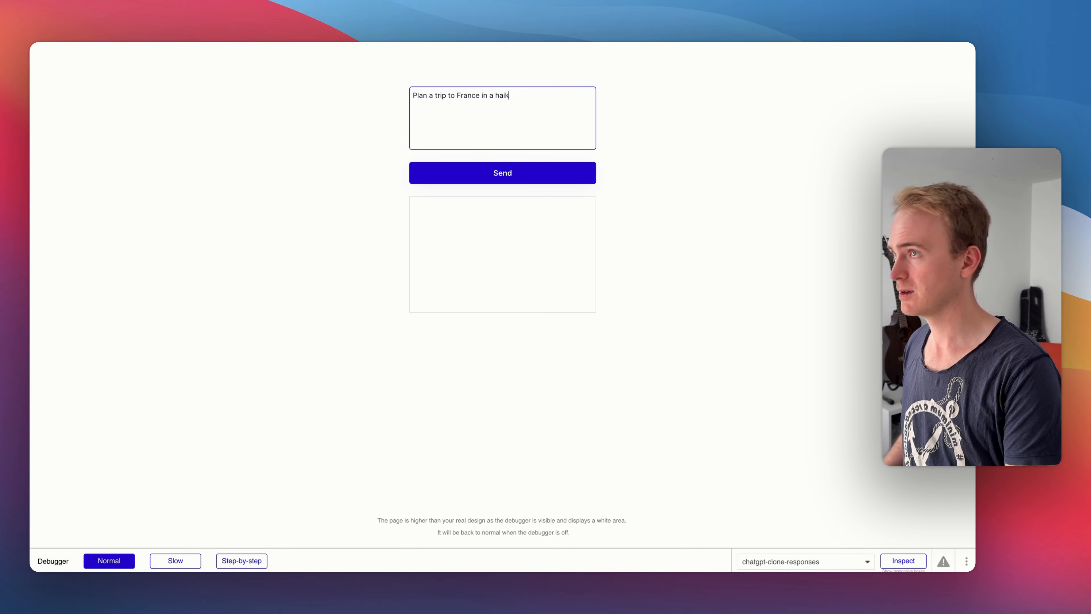
pyautogui.click(544, 176)
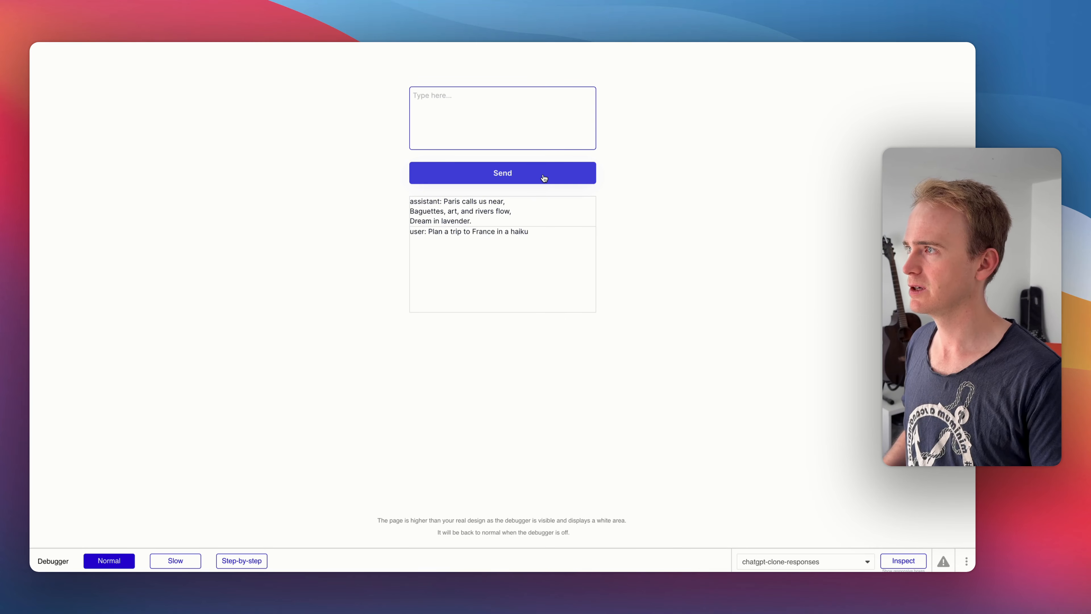
# - Back in the editor, add a Make changes to thing action after step 3 with Result of step 3 as the thing to change
pyautogui.hotkey('ctrl', 'shift', 'Tab')
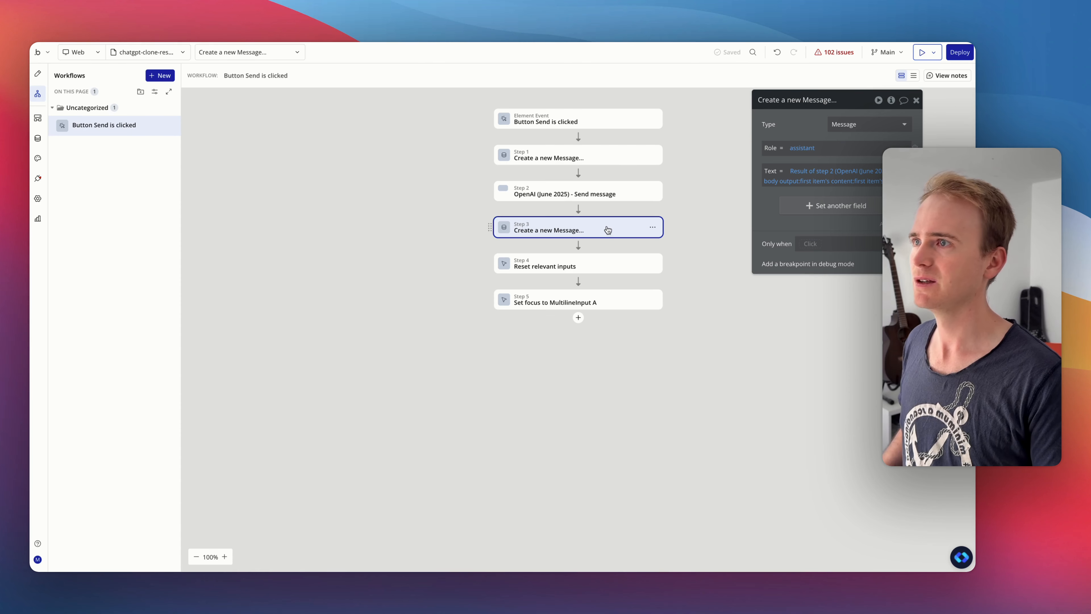
pyautogui.click(579, 247)
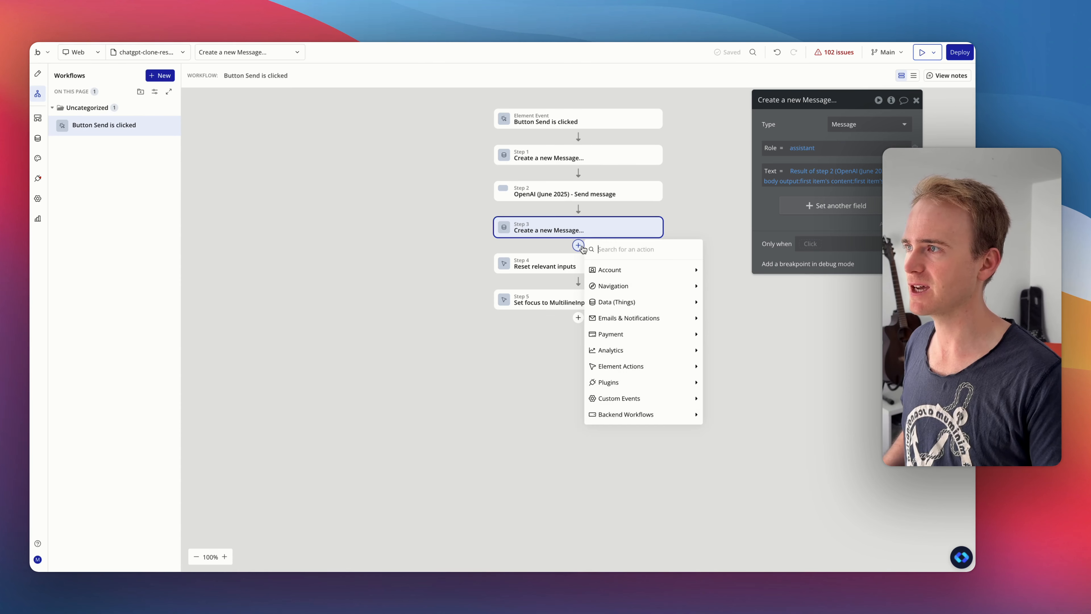
pyautogui.write('make')
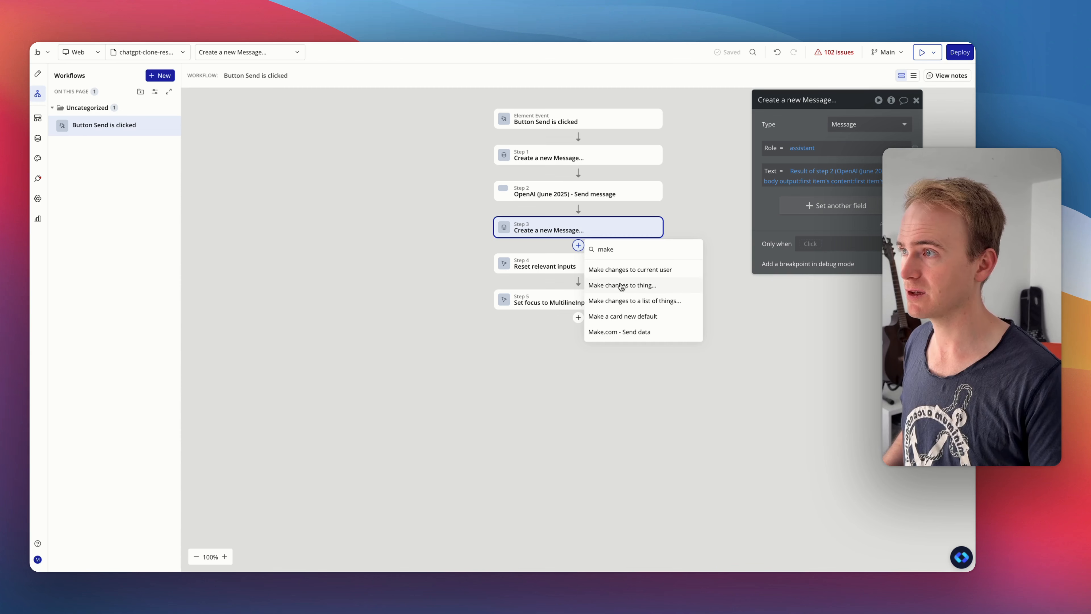
pyautogui.click(621, 286)
pyautogui.click(843, 125)
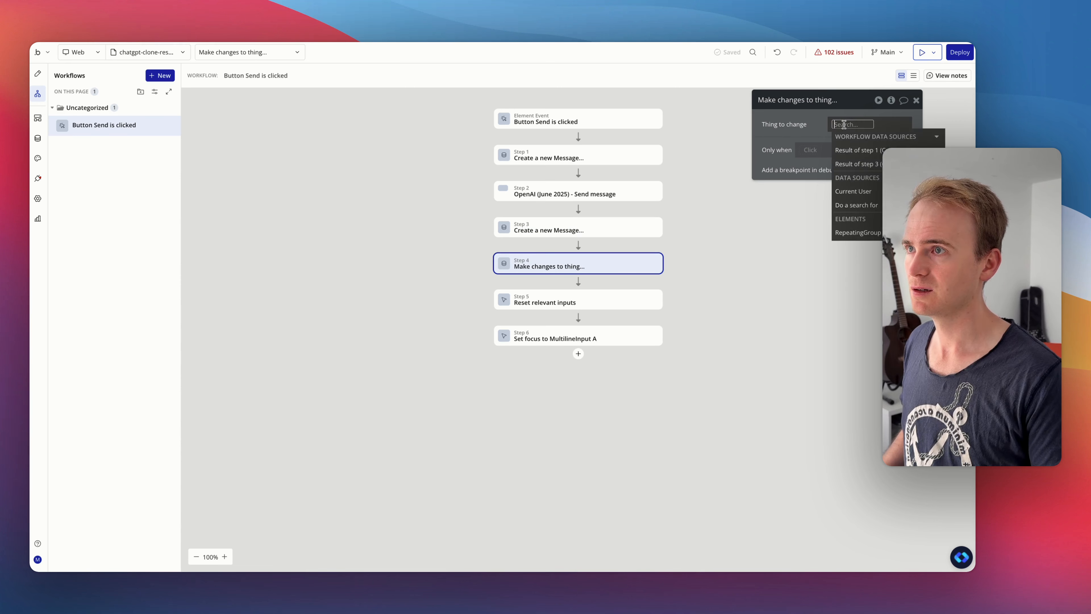
pyautogui.click(853, 165)
# - Restrict the Make changes to Message action to run only when Result of step 2's returned_an_error is yes
pyautogui.click(610, 227)
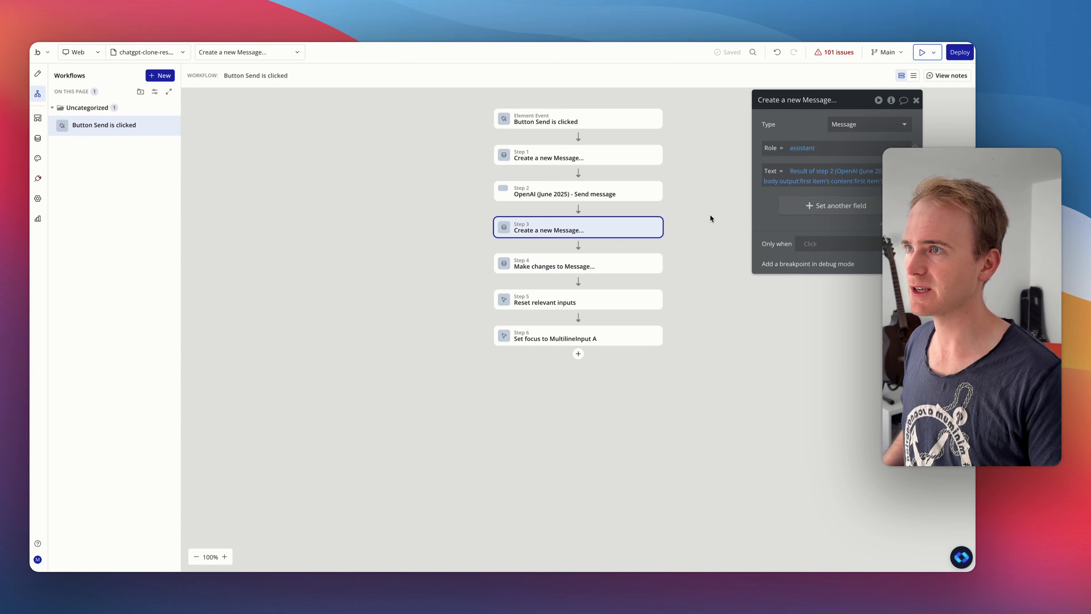
pyautogui.click(558, 266)
pyautogui.click(810, 196)
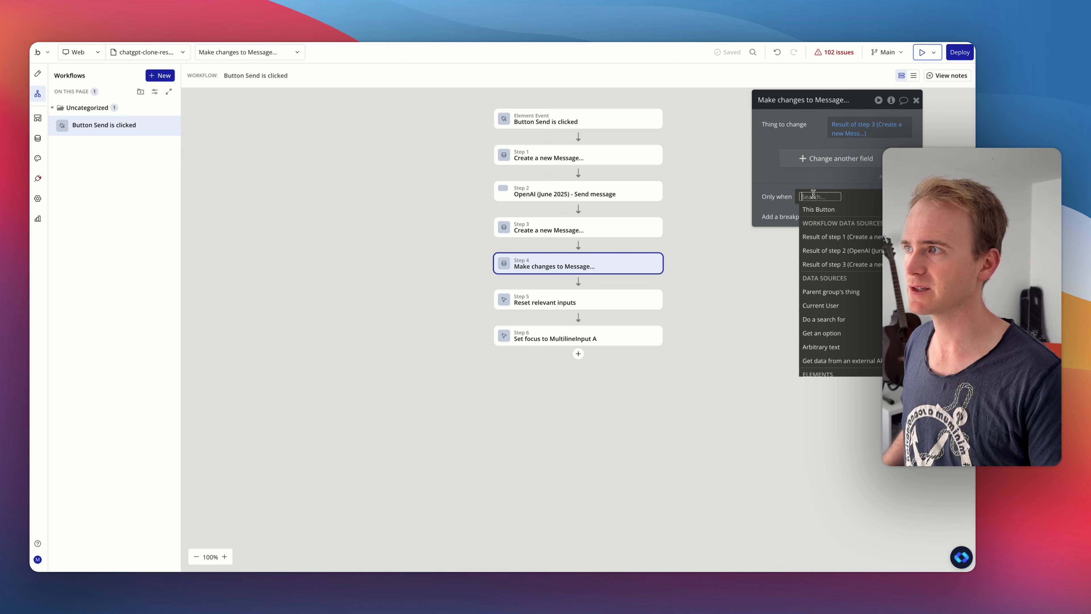
pyautogui.click(842, 250)
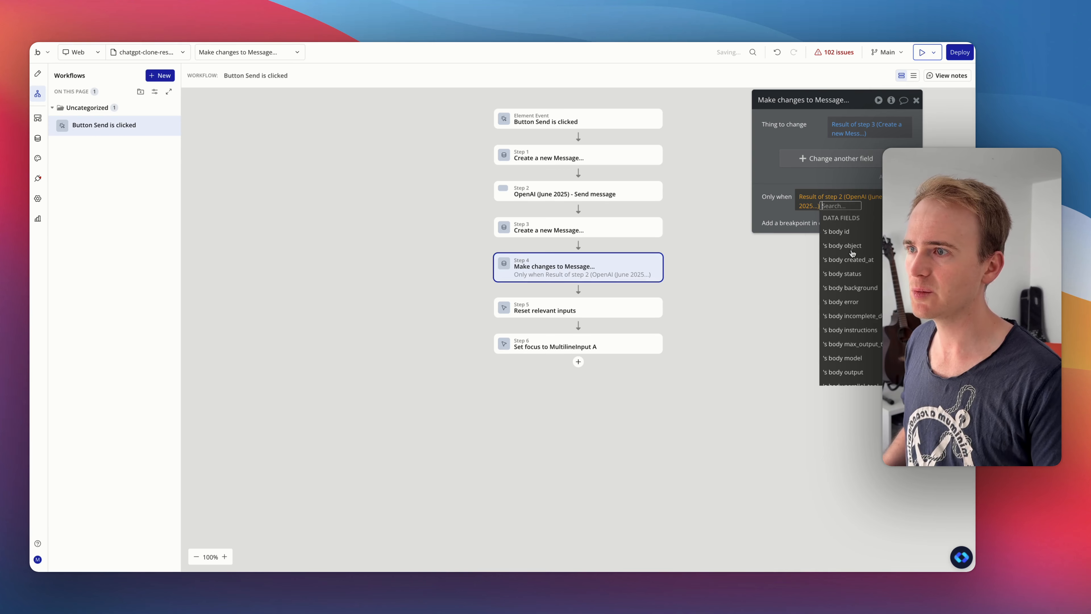
pyautogui.write('err')
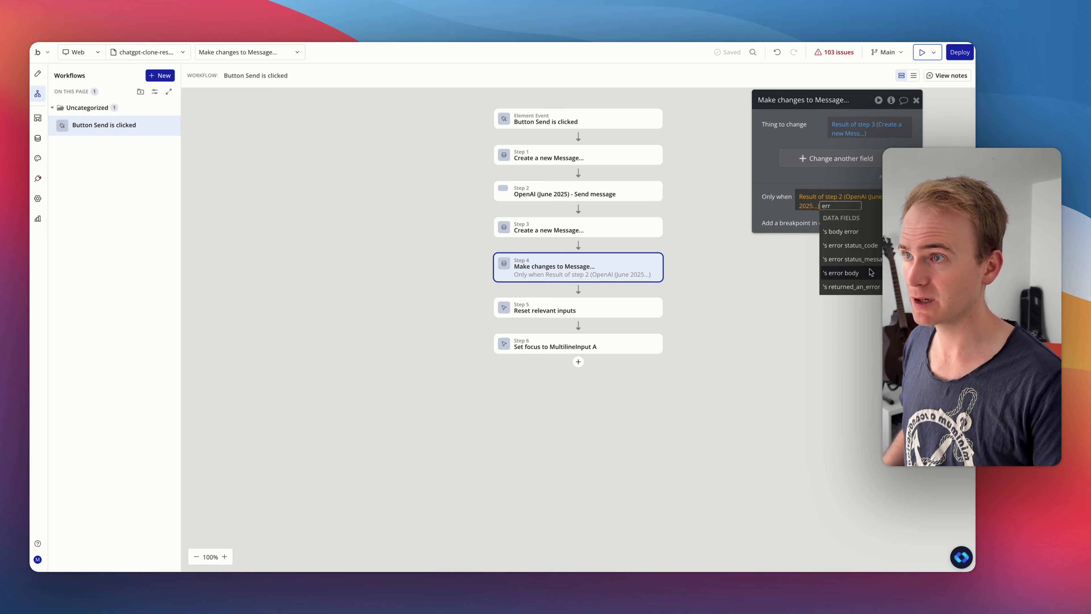
pyautogui.click(869, 273)
pyautogui.press('BackSpace')
pyautogui.write('err')
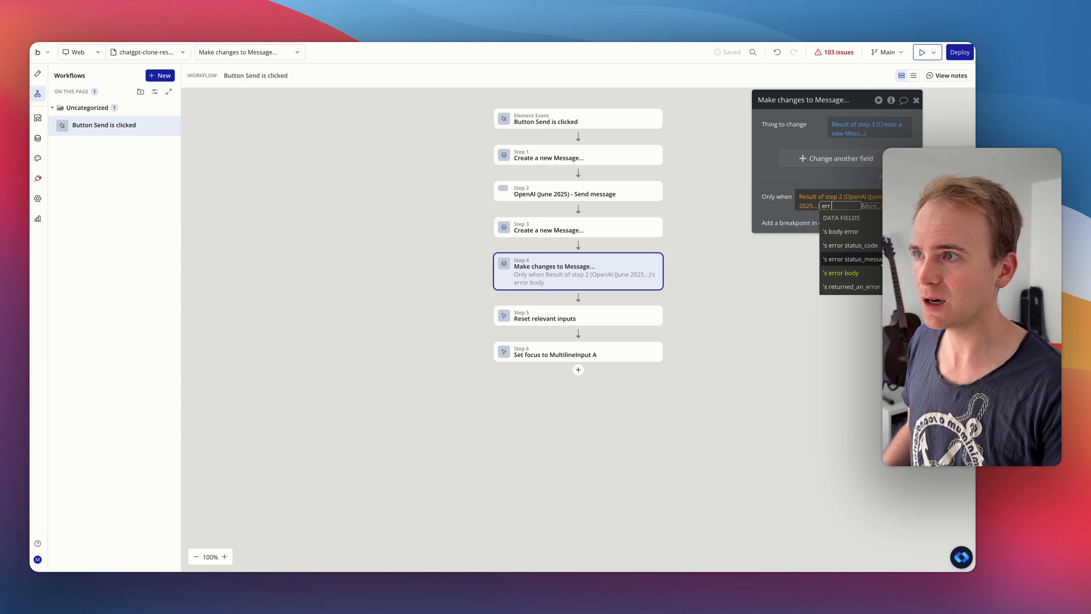
pyautogui.click(851, 286)
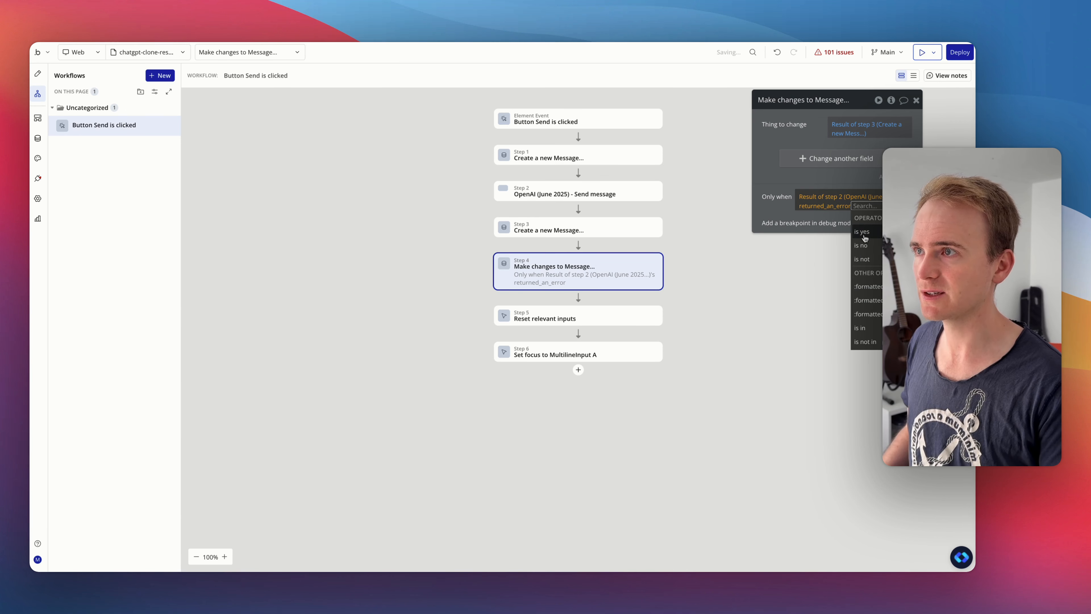
pyautogui.click(861, 232)
# - Add the Text field to the Make changes to Message action as arbitrary text beginning "There was an error:"
pyautogui.click(803, 157)
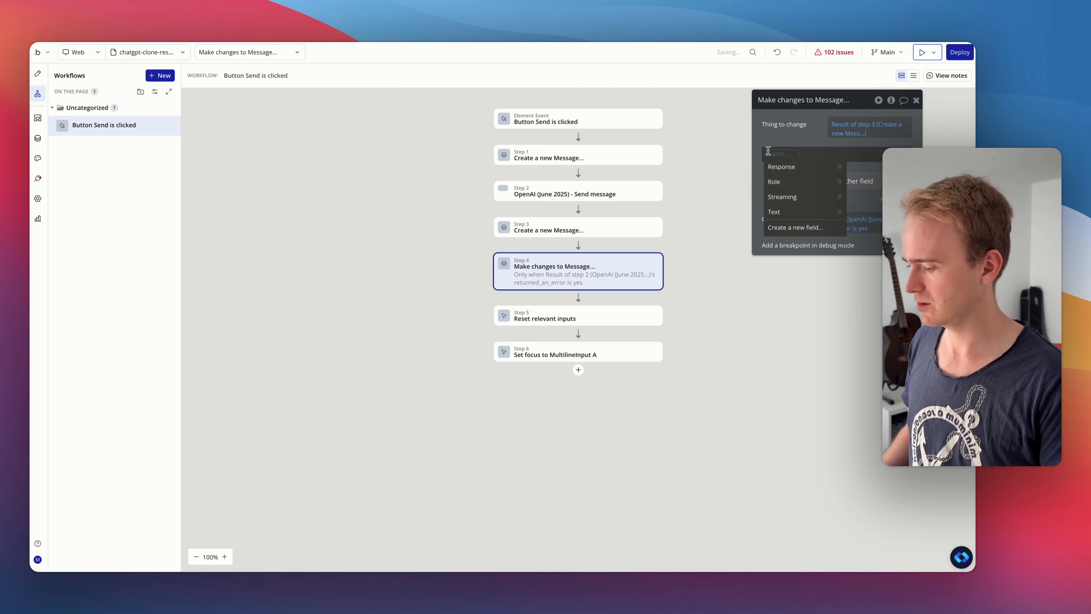
pyautogui.write('te')
pyautogui.click(781, 172)
pyautogui.click(802, 154)
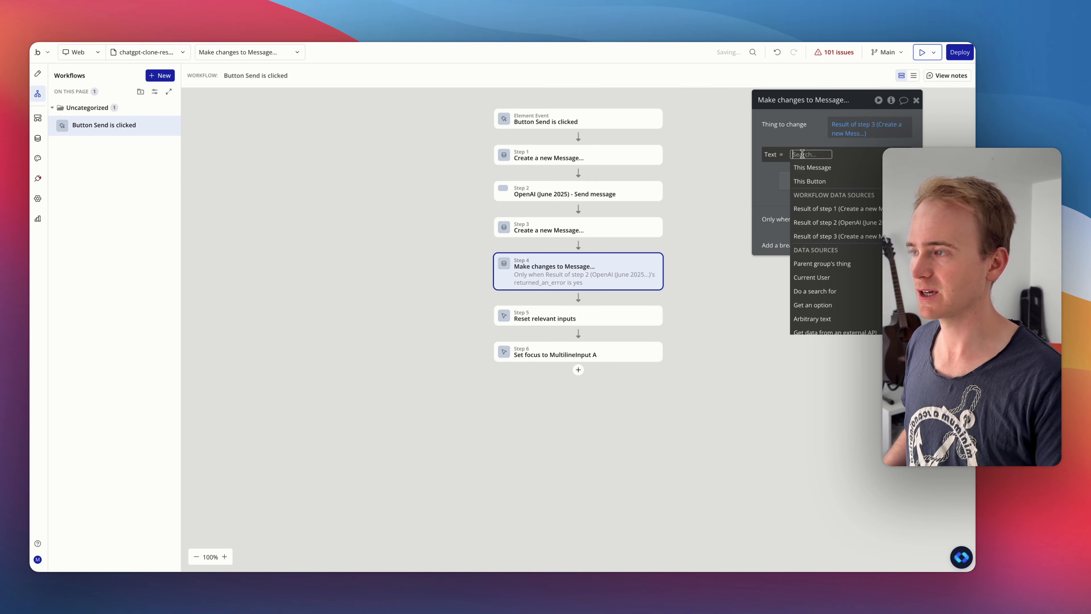
pyautogui.write('arb')
pyautogui.click(821, 181)
pyautogui.click(669, 150)
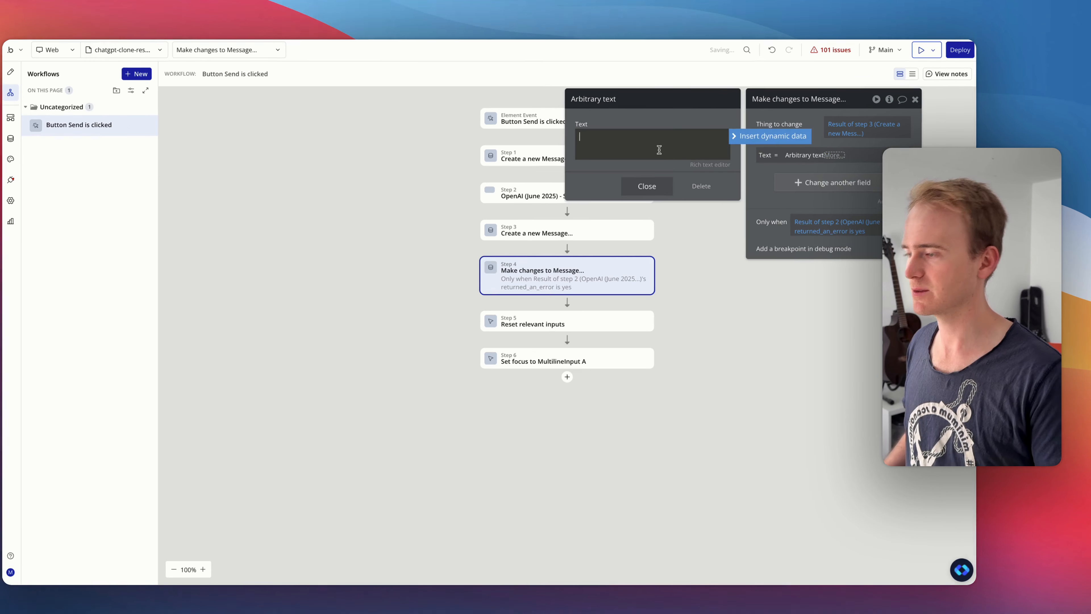
pyautogui.write('There was an err')
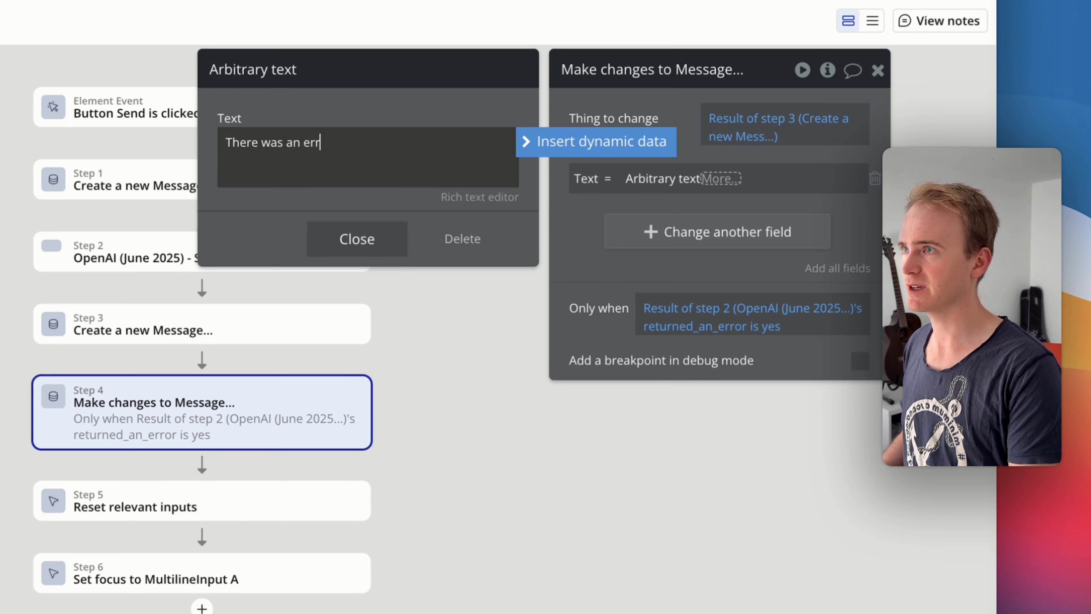
pyautogui.write('or:')
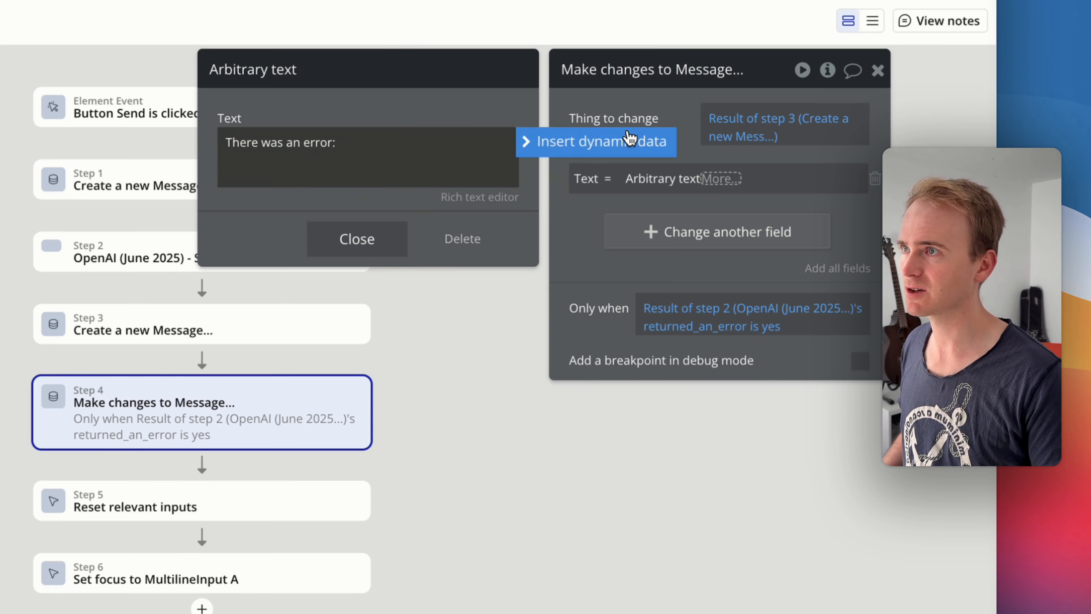
# - Insert Result of step 2's body error as dynamic data after "There was an error:" in the arbitrary text
pyautogui.click(627, 140)
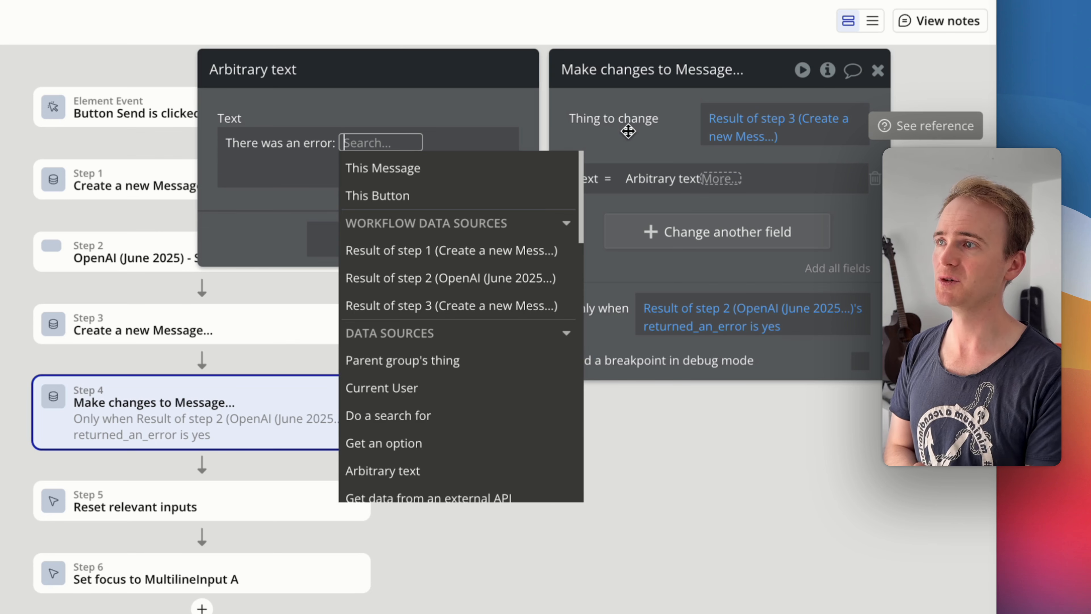
pyautogui.click(488, 278)
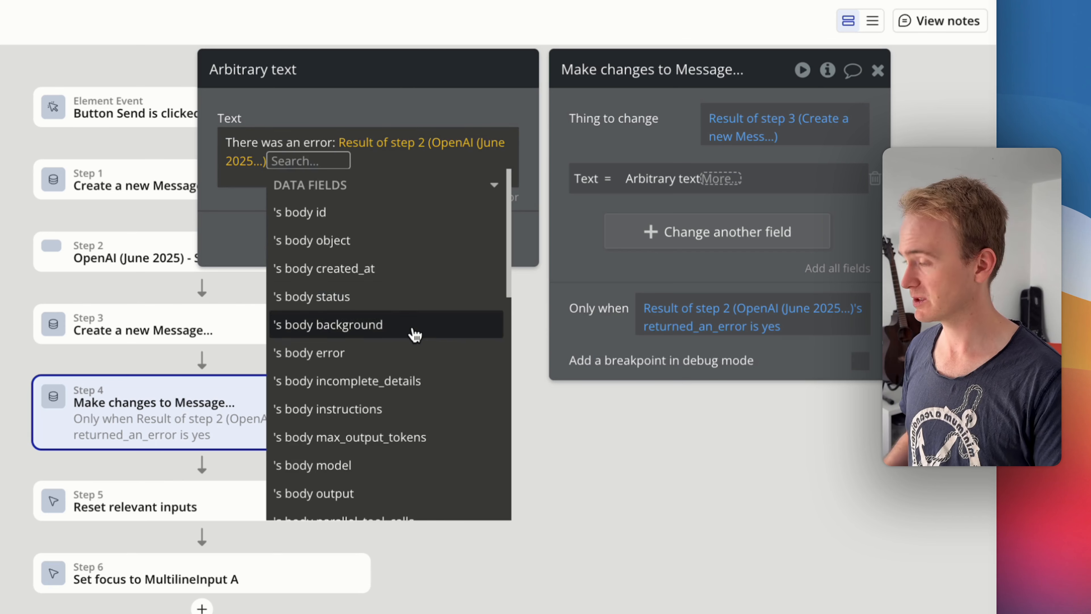
pyautogui.write('err')
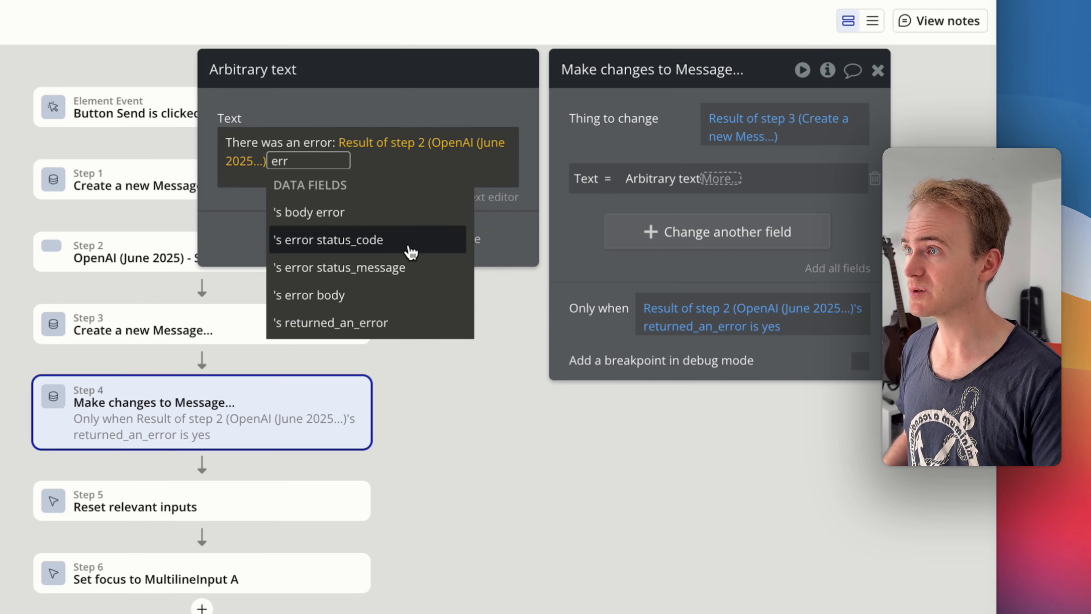
pyautogui.click(366, 212)
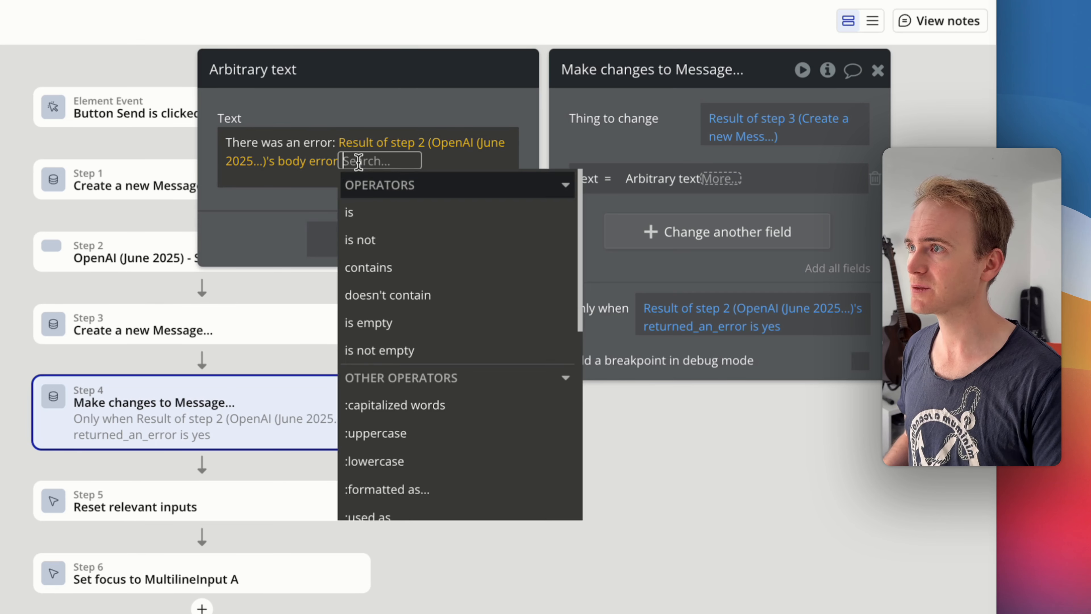
pyautogui.click(430, 162)
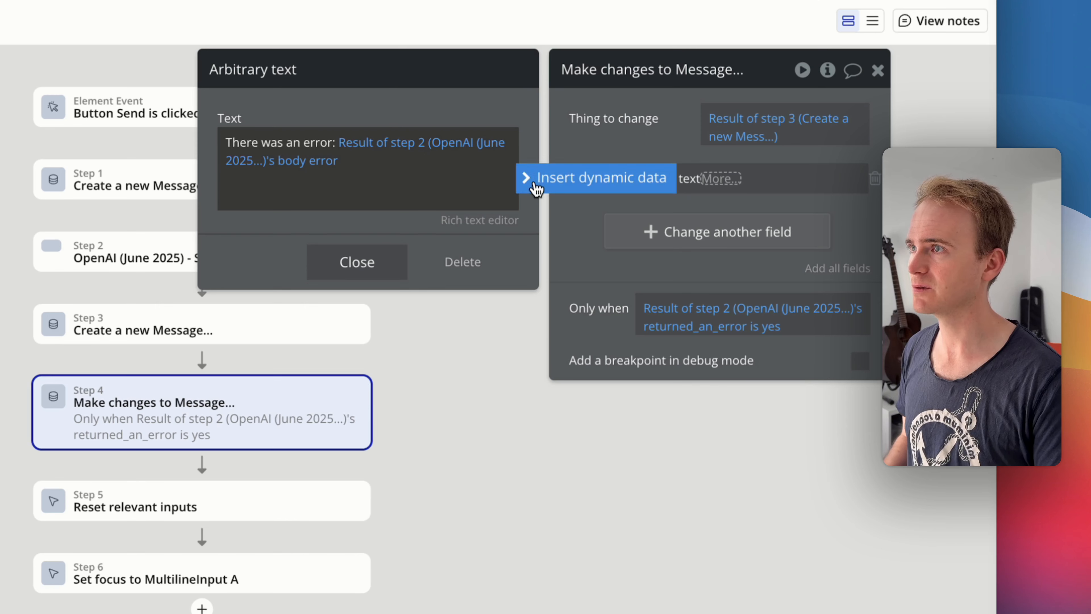
# - On a new line of the arbitrary text, insert Result of step 2's error status_code
pyautogui.click(524, 178)
pyautogui.click(350, 327)
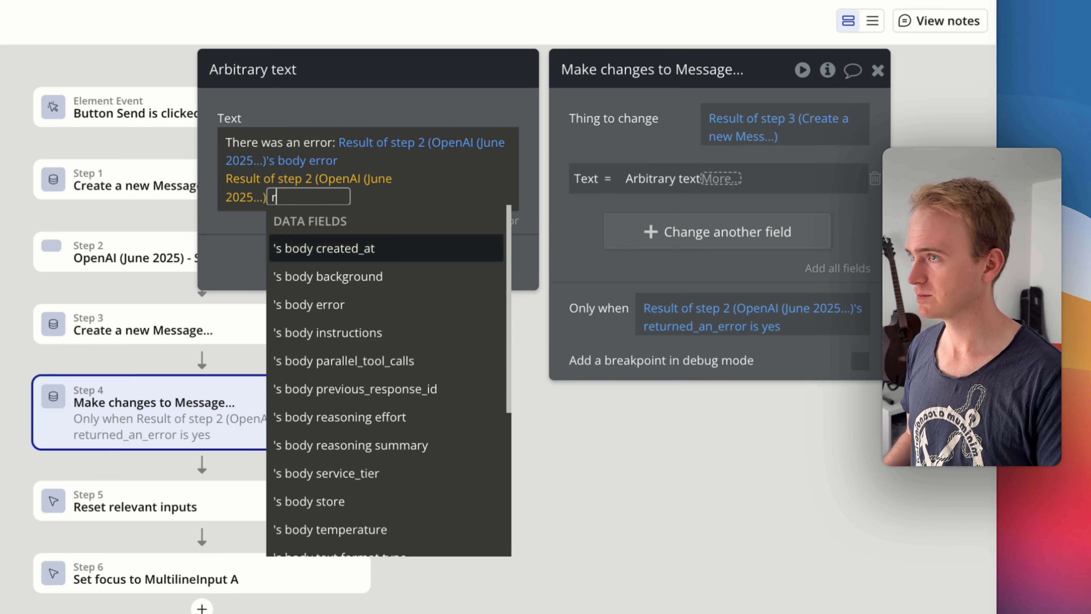
pyautogui.write('err')
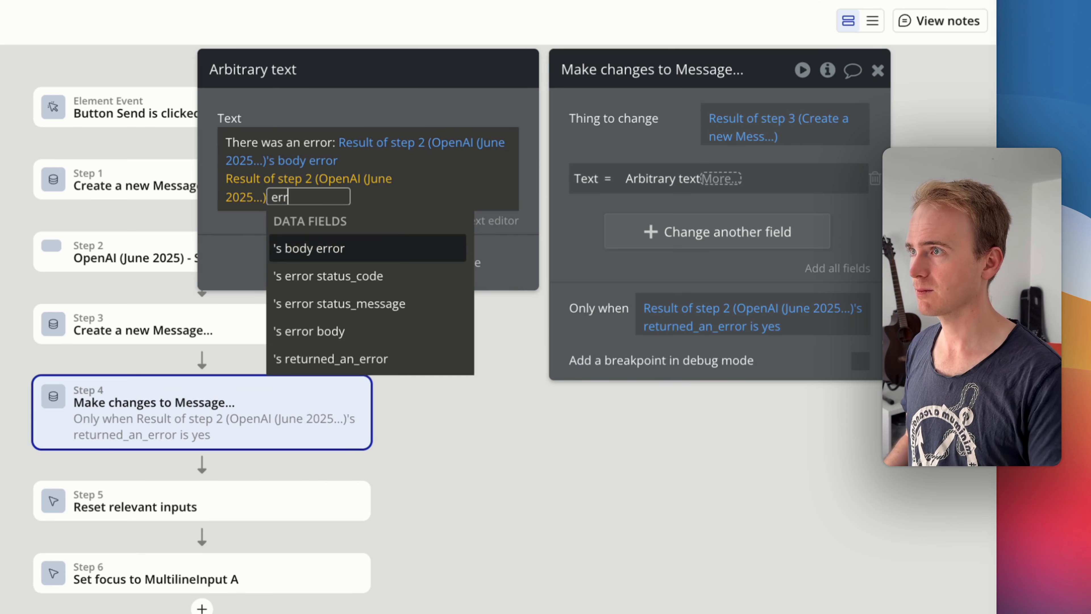
pyautogui.click(350, 276)
pyautogui.press('Return')
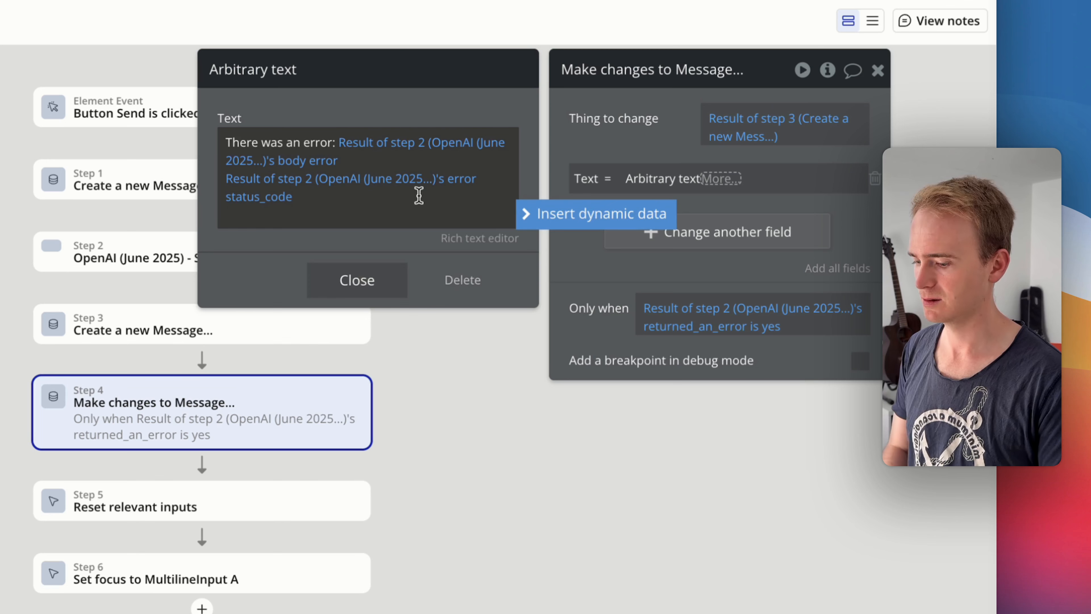
# - Below the status code in the arbitrary text, insert Result of step 2's error status_message on its own line
pyautogui.press('Return')
pyautogui.click(533, 214)
pyautogui.write('err')
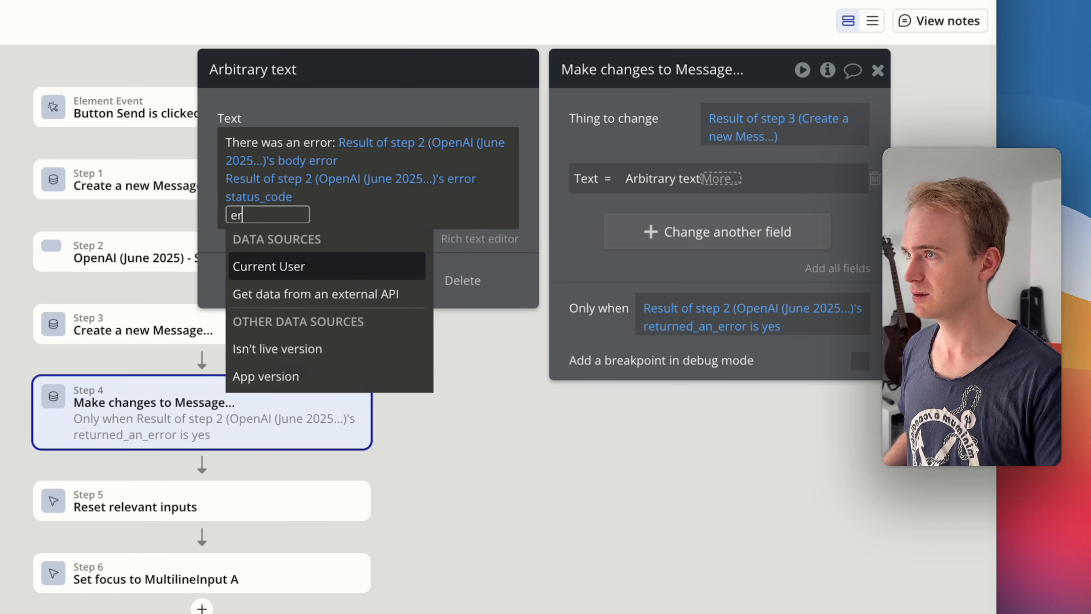
pyautogui.press('BackSpace')
pyautogui.press('BackSpace')
pyautogui.press('BackSpace')
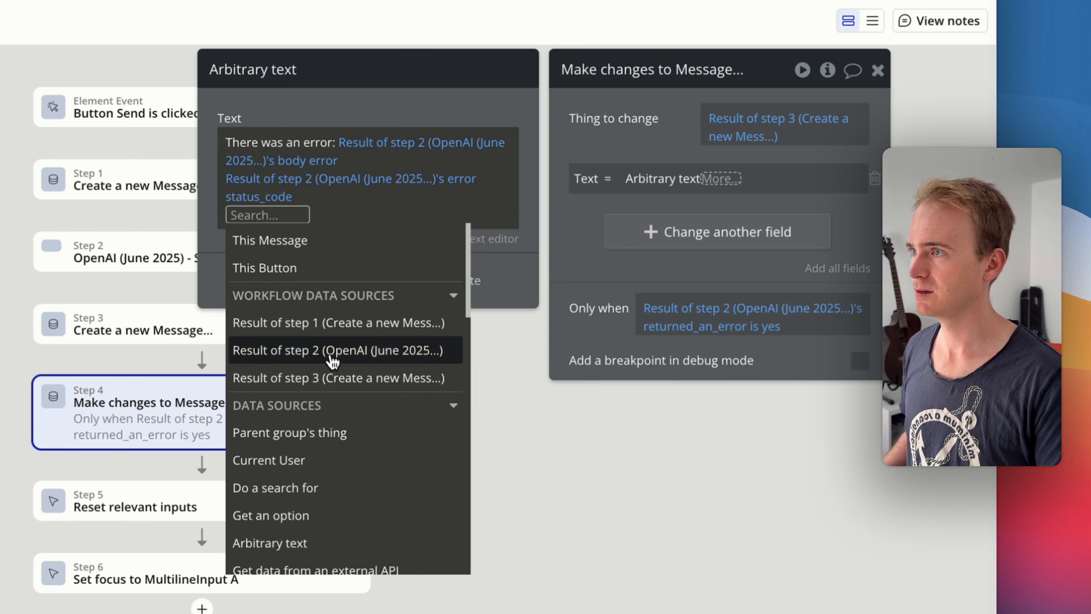
pyautogui.click(309, 350)
pyautogui.write('err')
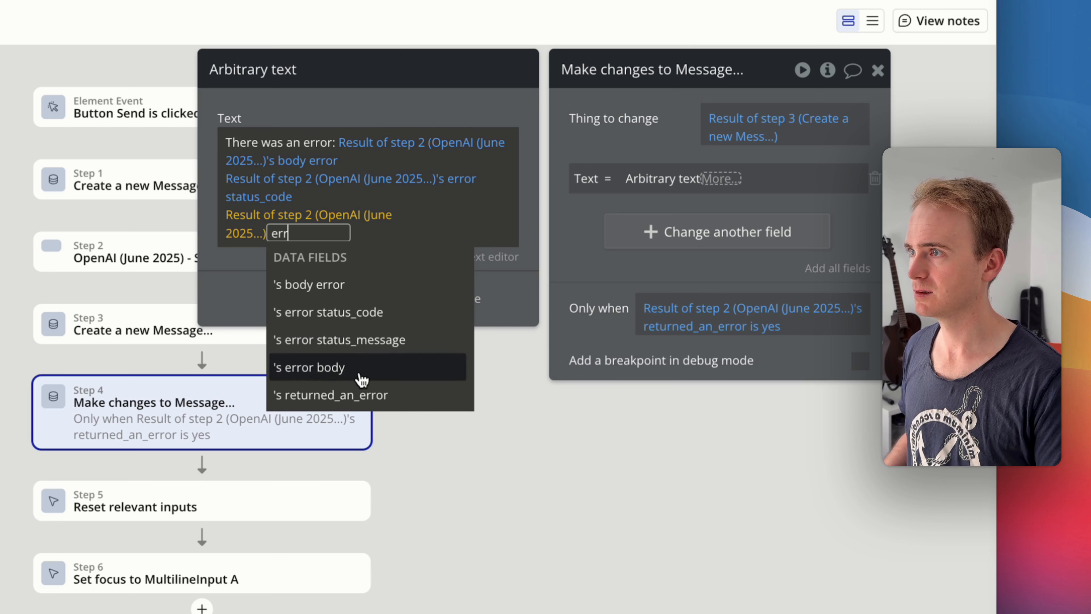
pyautogui.click(369, 353)
# - Switch to the app preview, refresh it and write the message "What is the capital of france" without sending it
pyautogui.click(292, 116)
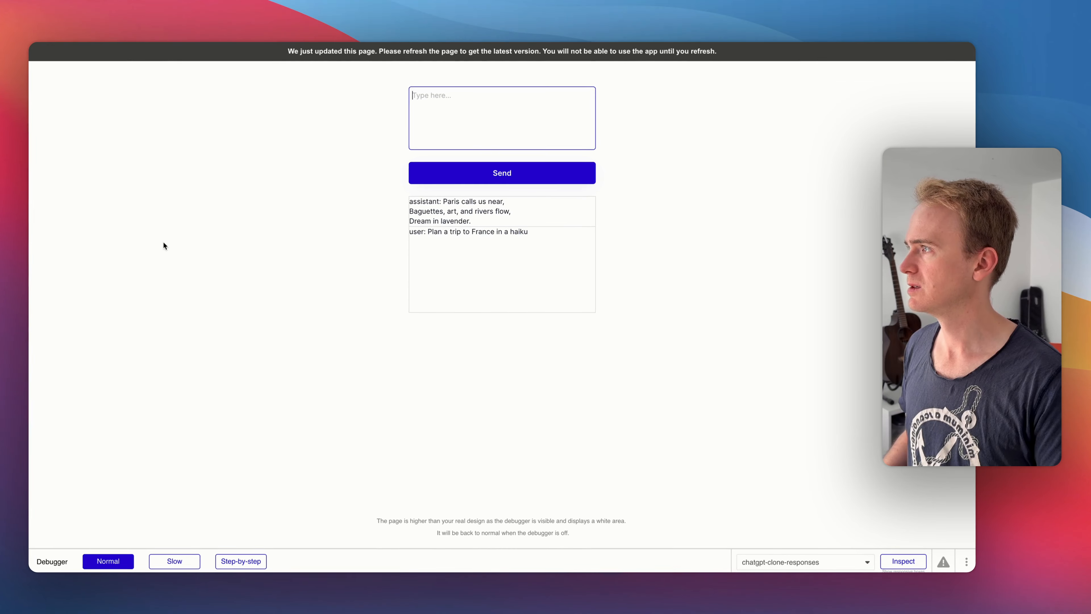
pyautogui.click(532, 123)
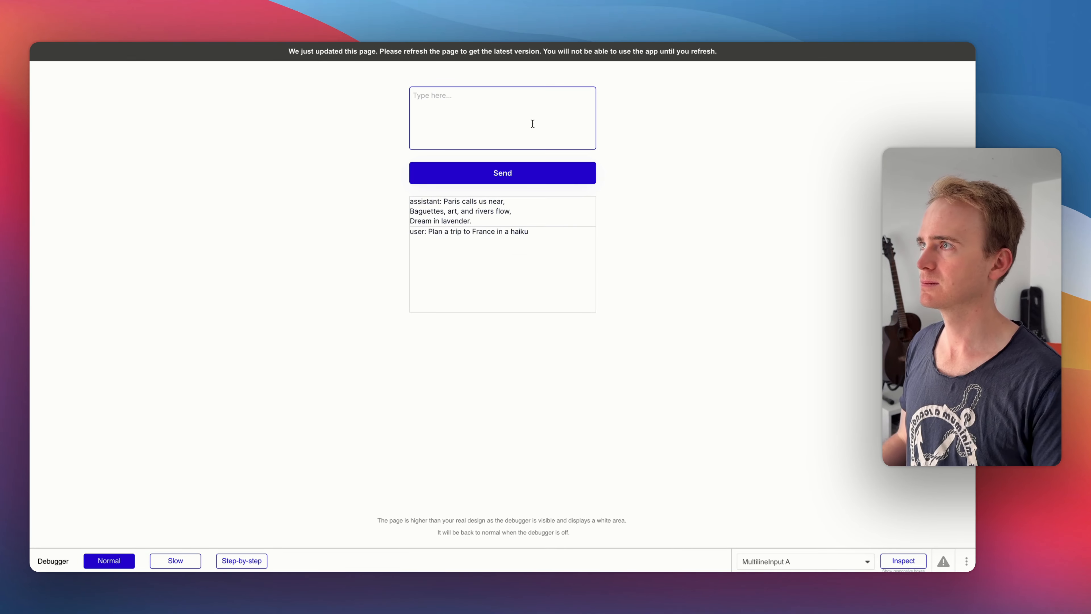
pyautogui.press('super+r')
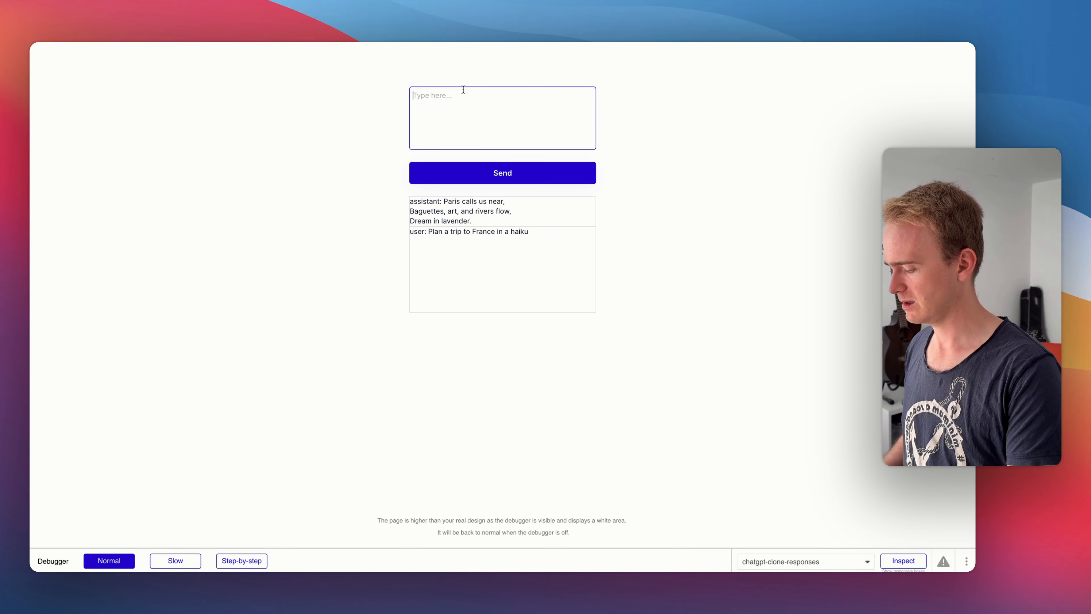
pyautogui.write('W')
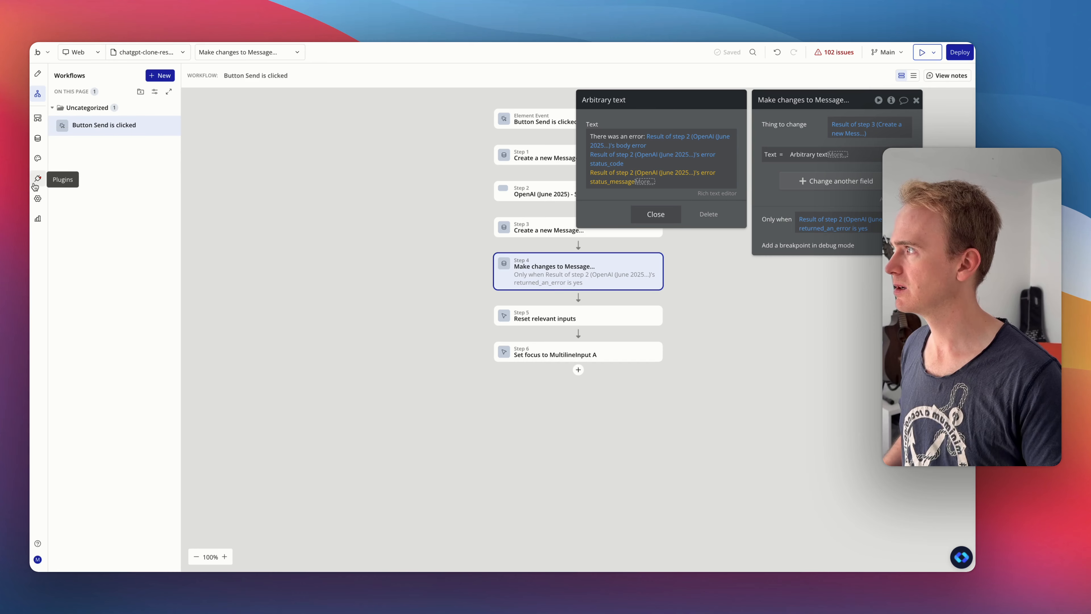
# - In the editor's API Connector plugin settings, clear the private key of the OpenAI (June 2025) API
pyautogui.click(38, 179)
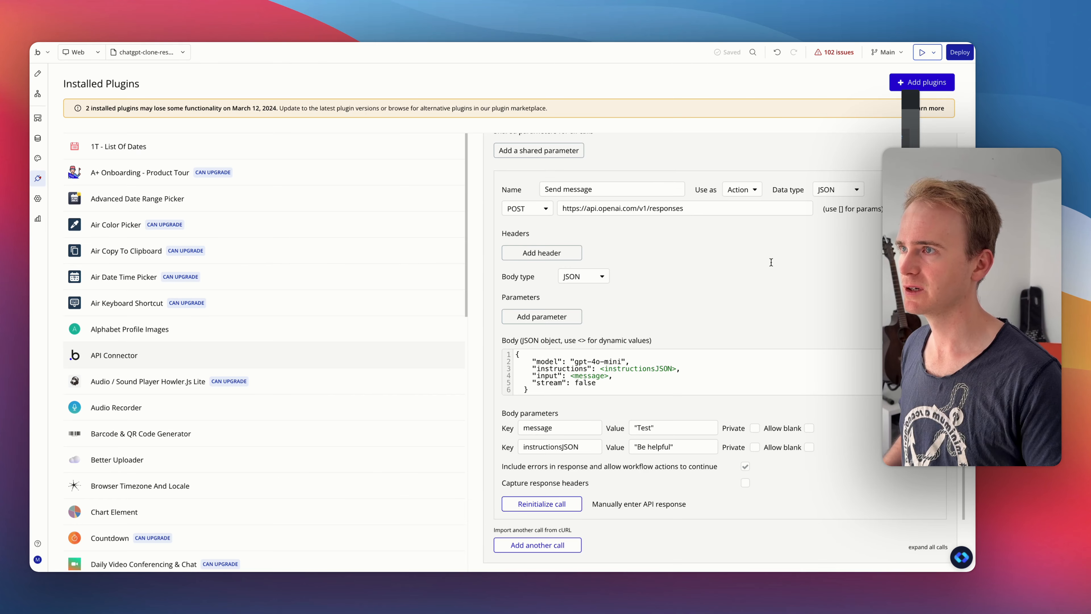
pyautogui.doubleClick(774, 296)
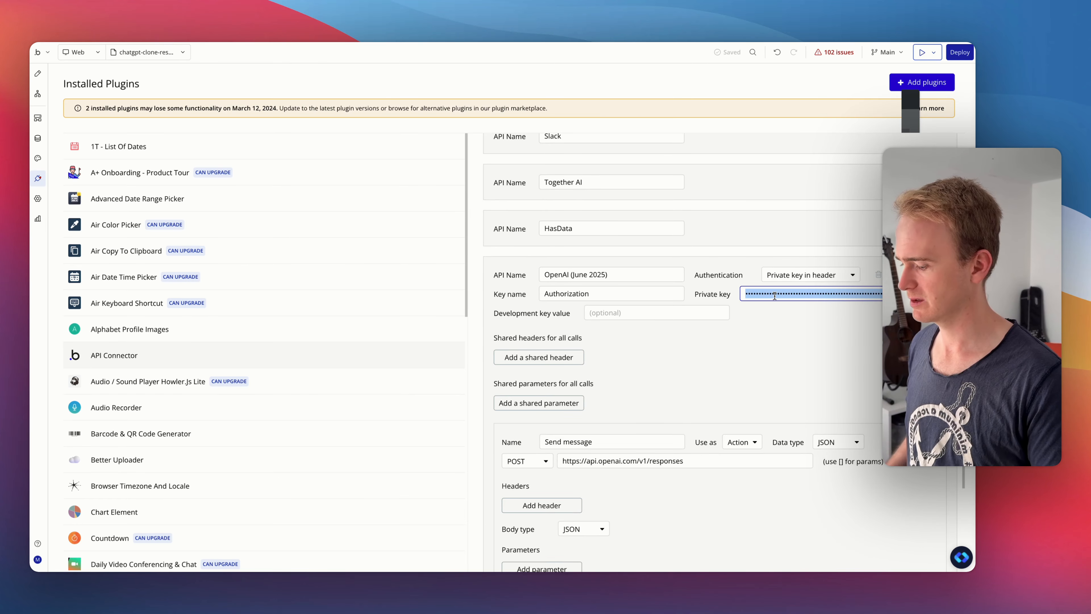
pyautogui.press('BackSpace')
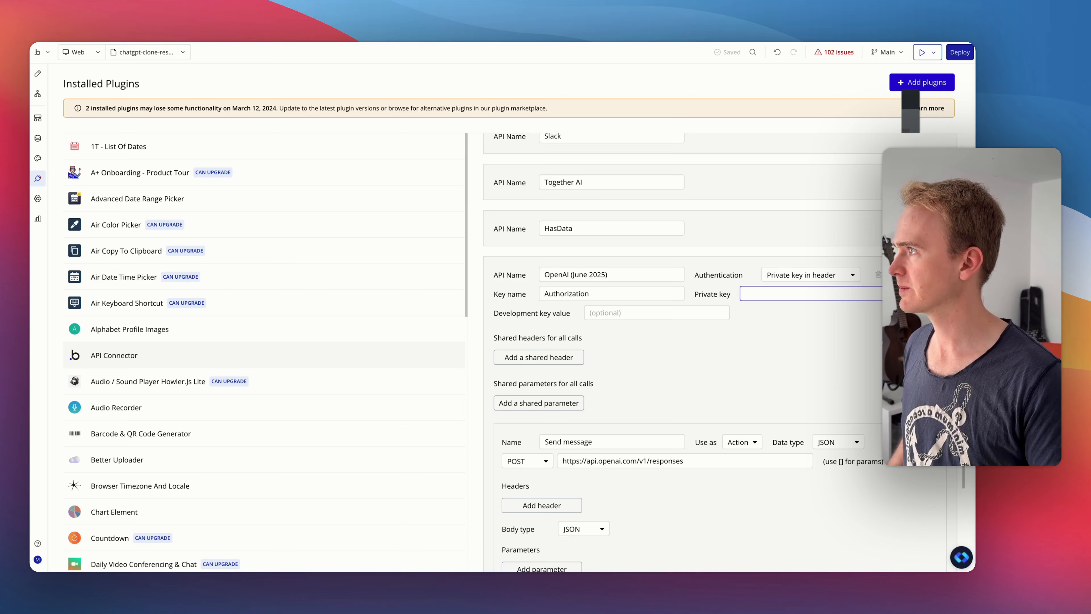
# - Return to the app preview, refresh it and send the message "What is the capital of france"
pyautogui.click(184, 36)
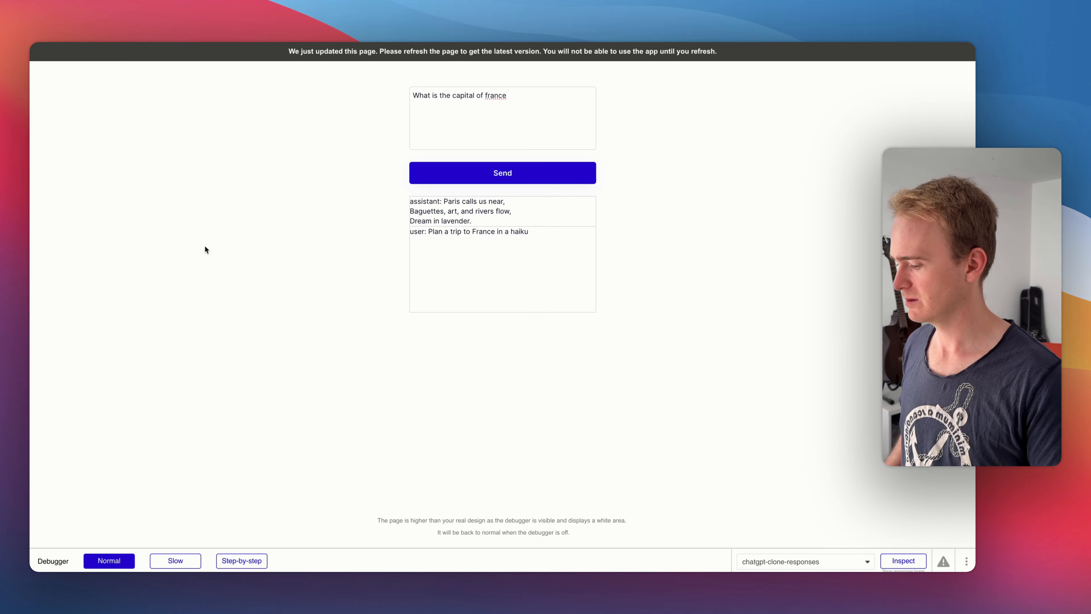
pyautogui.click(481, 90)
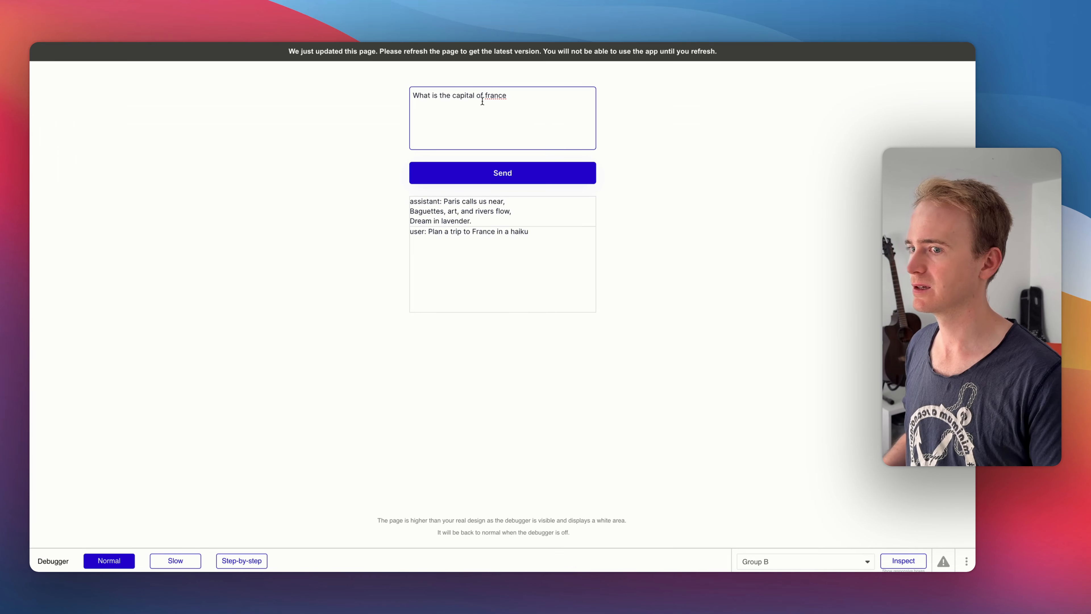
pyautogui.press('super+r')
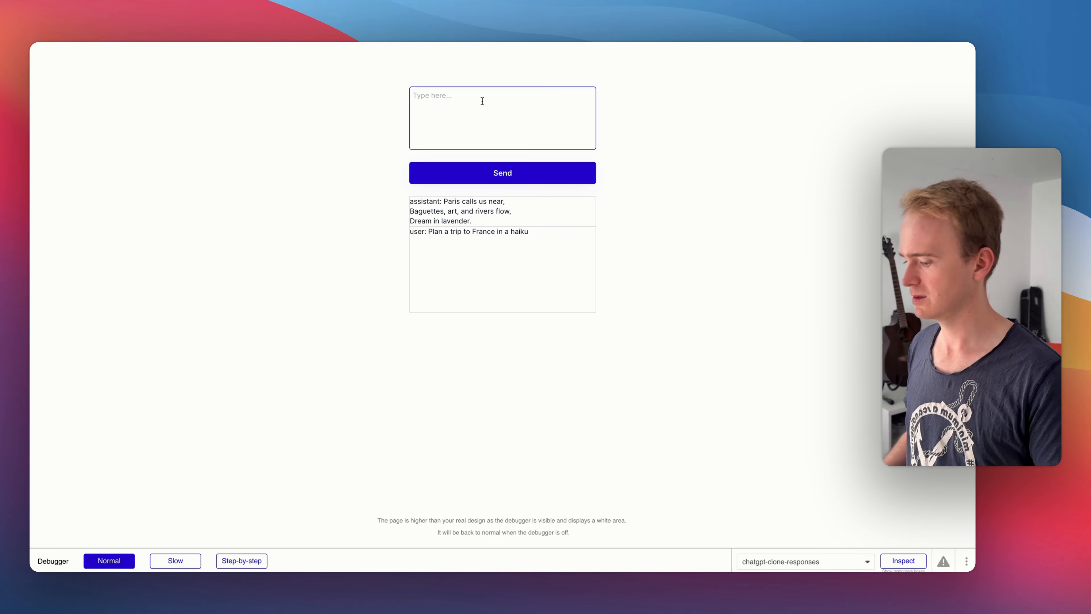
pyautogui.write('What is the capital of france')
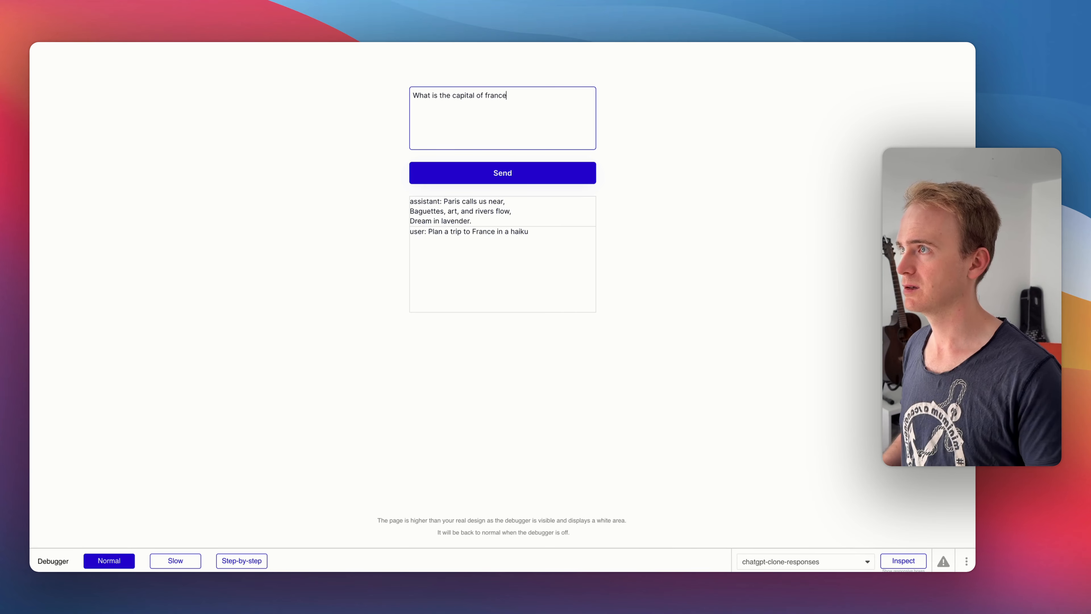
pyautogui.click(526, 172)
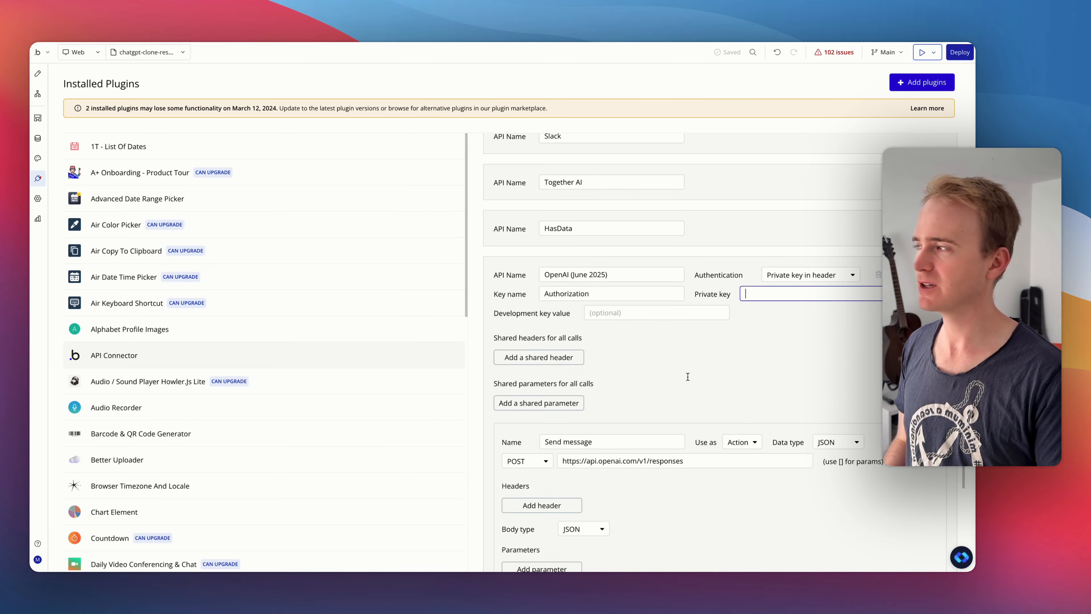
# - In the Send button workflow's Make changes to Message action, start a new field for the message and name it "Returned error"
pyautogui.click(38, 74)
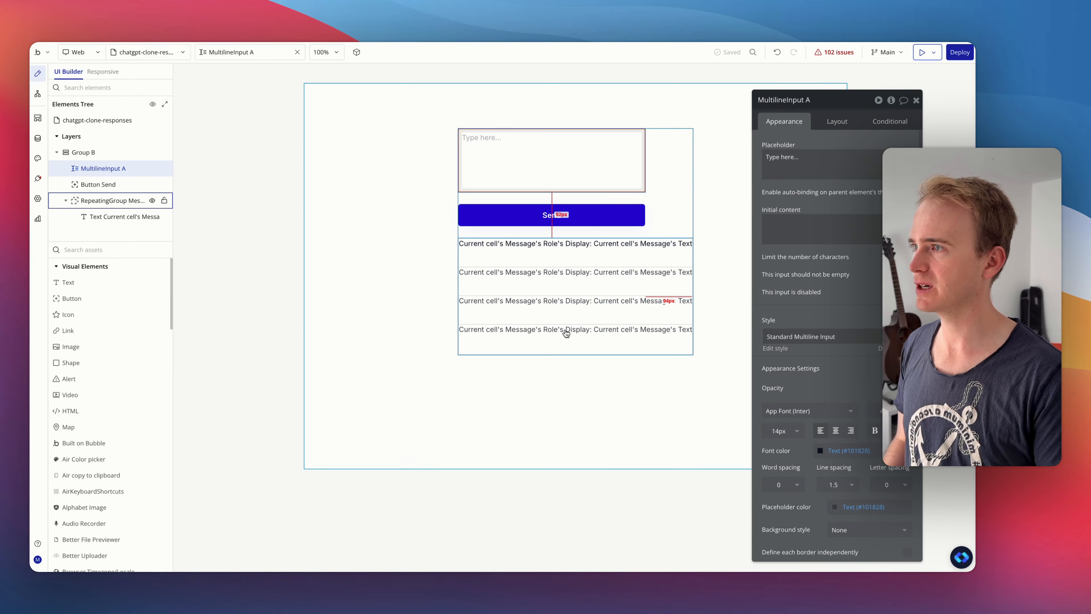
pyautogui.click(559, 242)
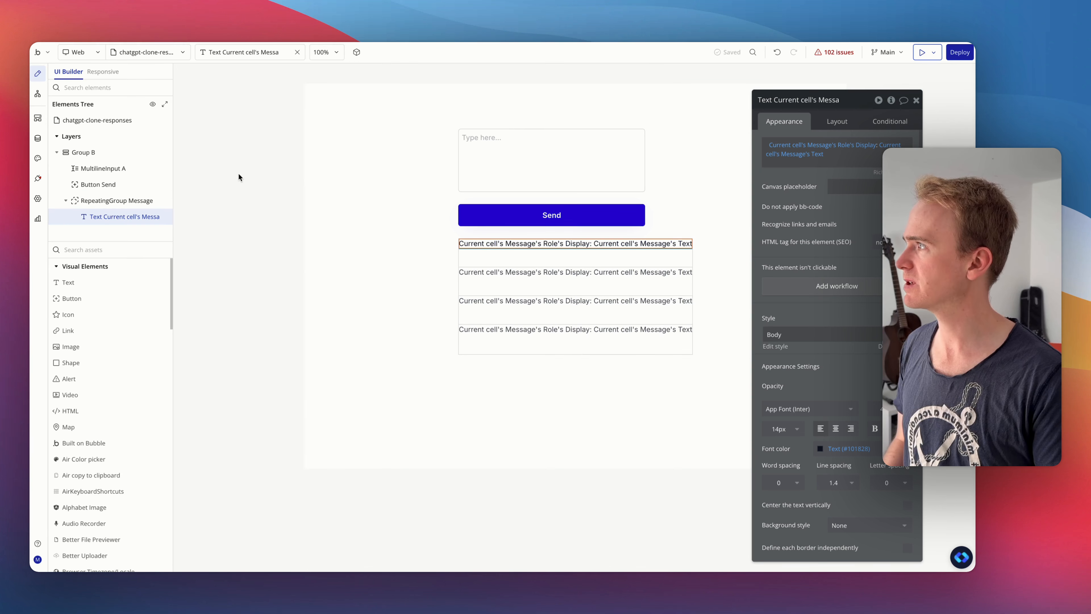
pyautogui.click(37, 95)
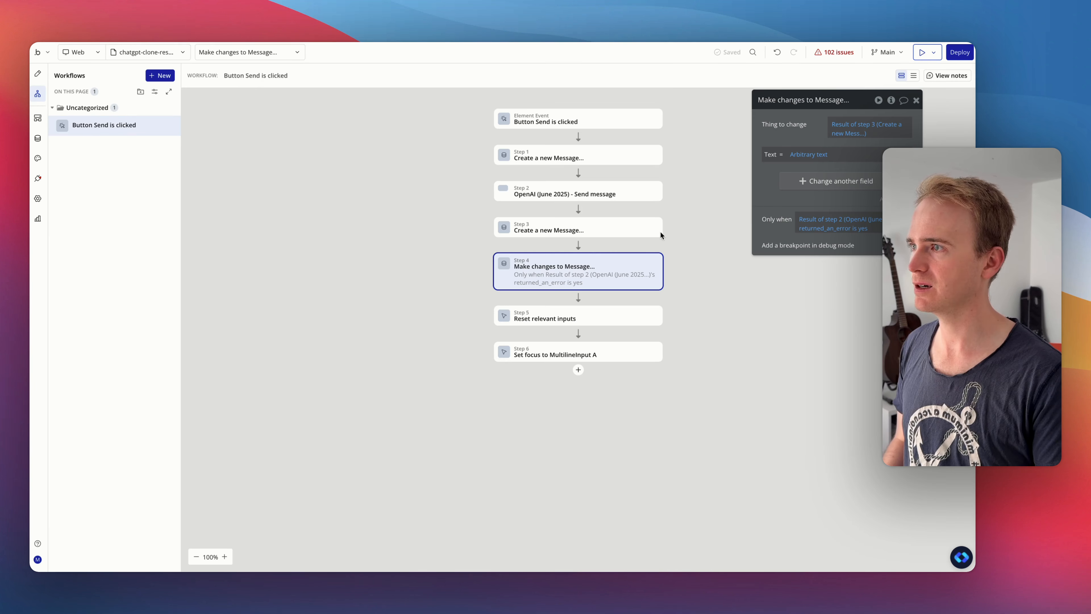
pyautogui.click(813, 179)
pyautogui.click(768, 180)
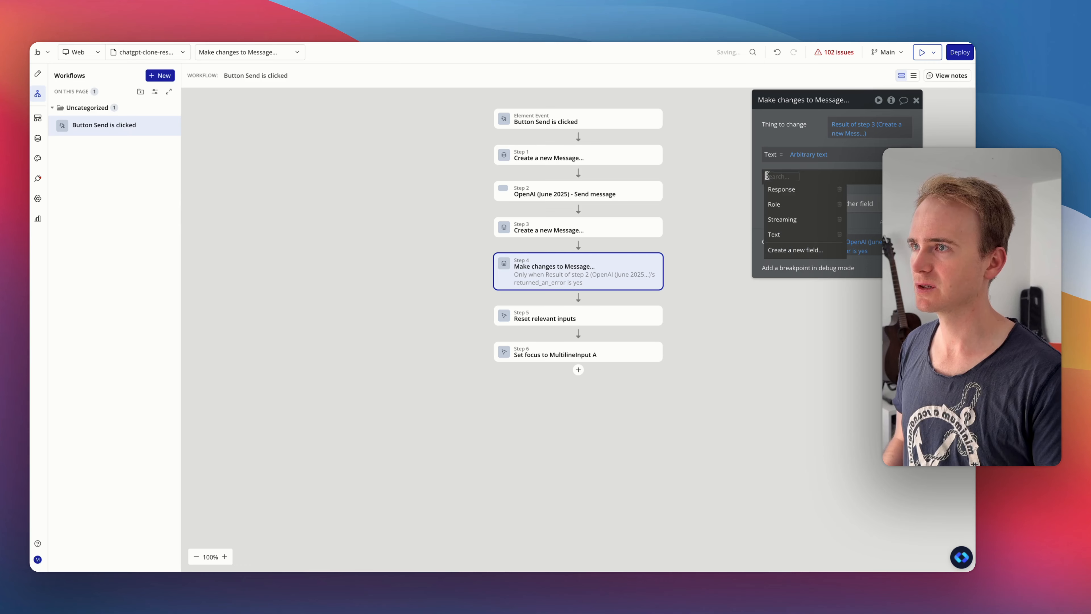
pyautogui.click(794, 251)
pyautogui.click(539, 134)
pyautogui.write('Return')
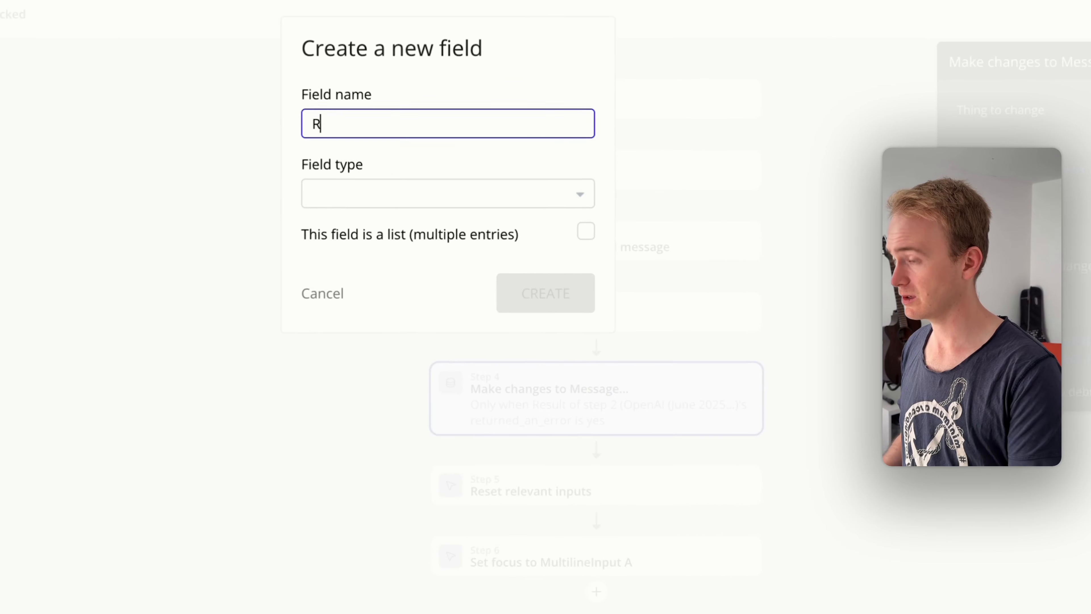
pyautogui.write('ed a')
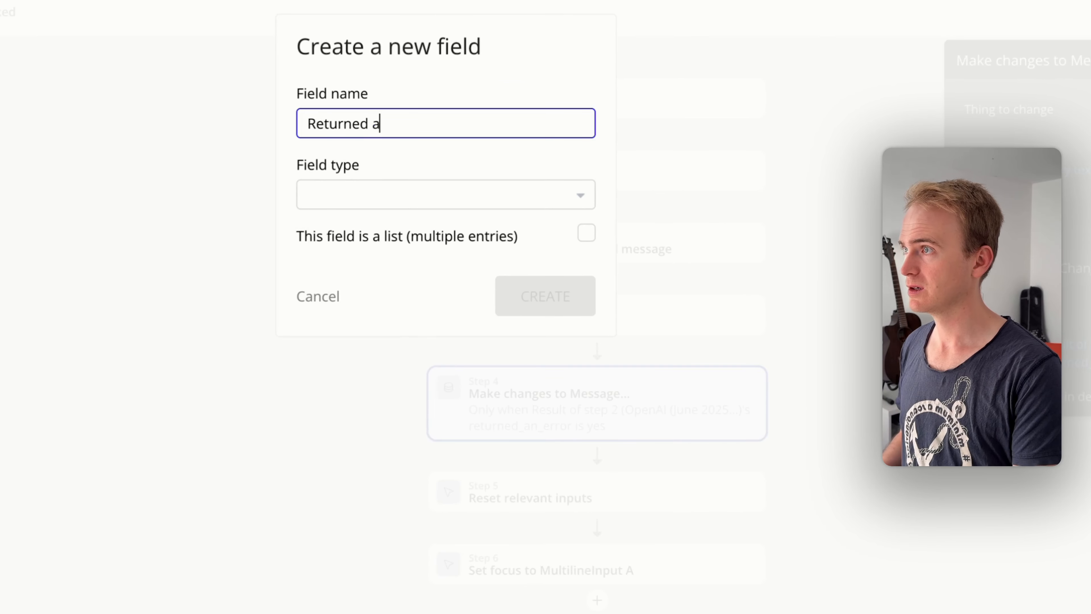
pyautogui.press('BackSpace')
pyautogui.write('error')
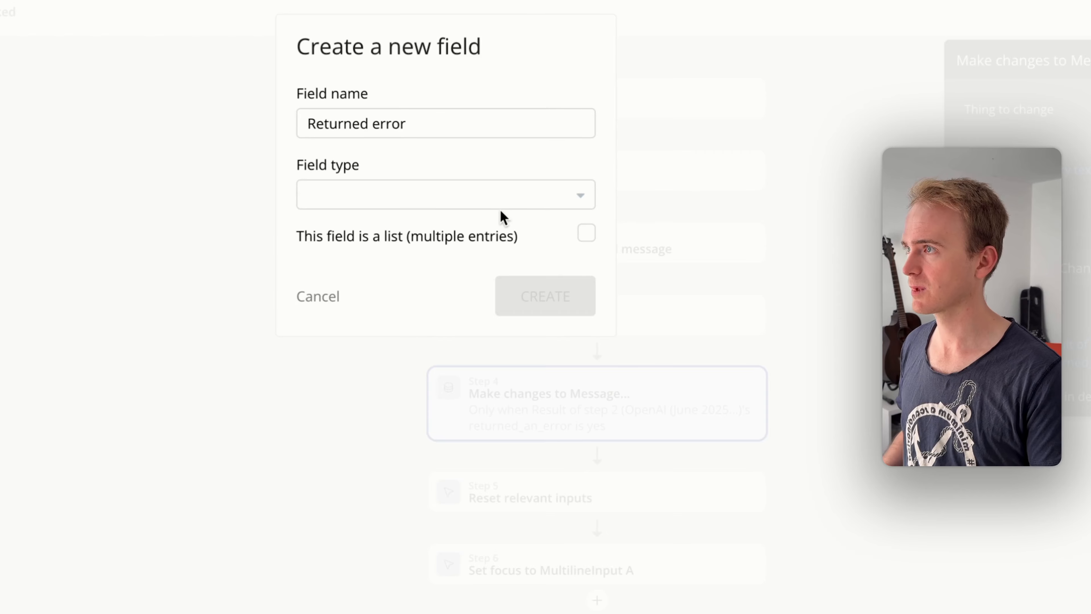
# - Create the Returned error field with type yes / no and set its value to "yes" in the action
pyautogui.click(549, 191)
pyautogui.write('yes')
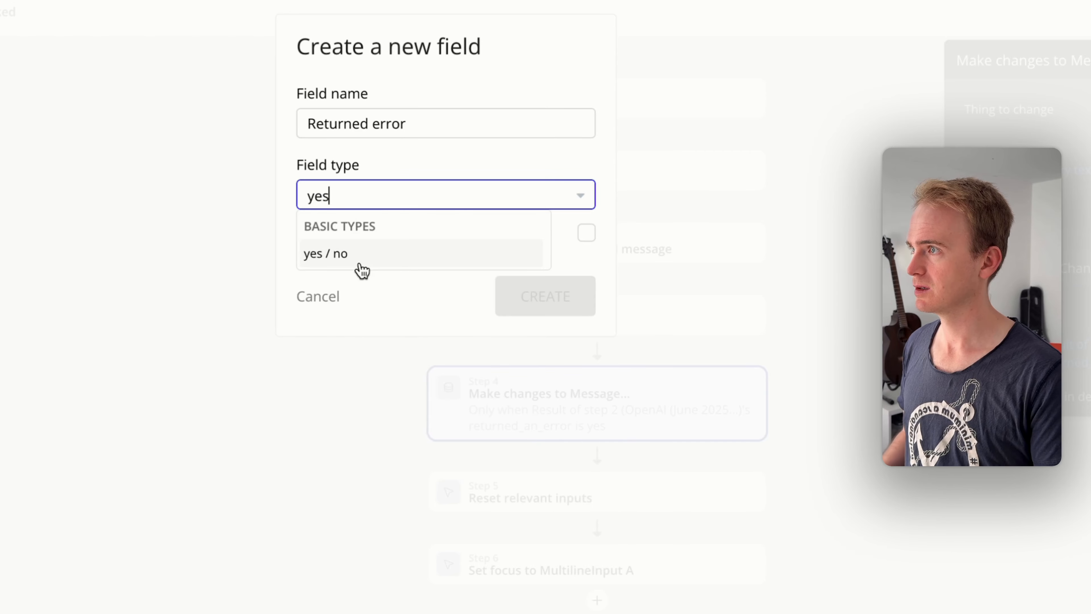
pyautogui.click(360, 267)
pyautogui.click(543, 321)
pyautogui.click(777, 194)
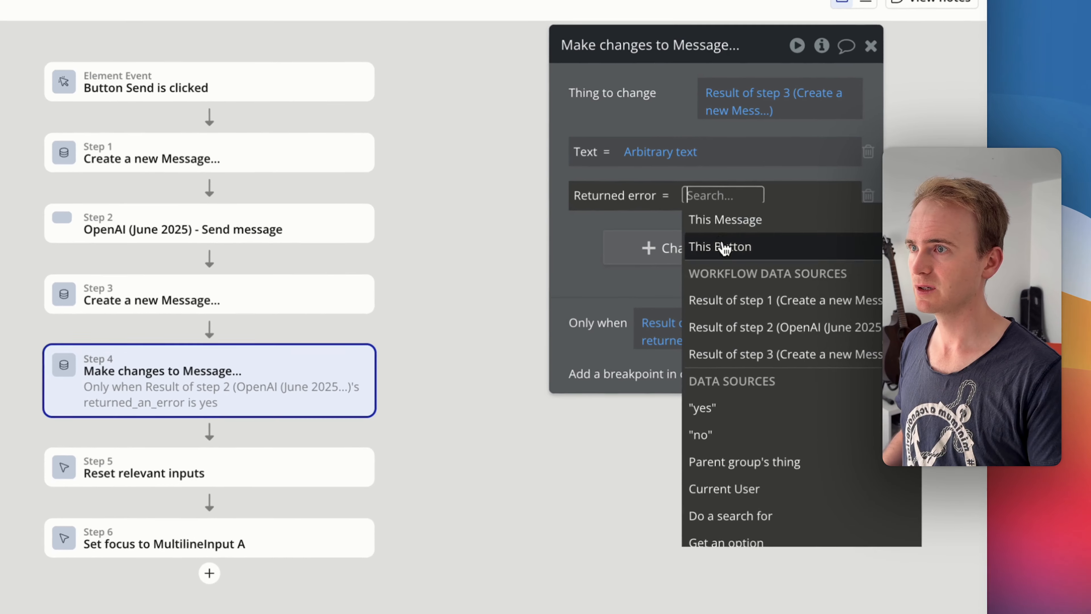
pyautogui.click(807, 345)
pyautogui.click(722, 139)
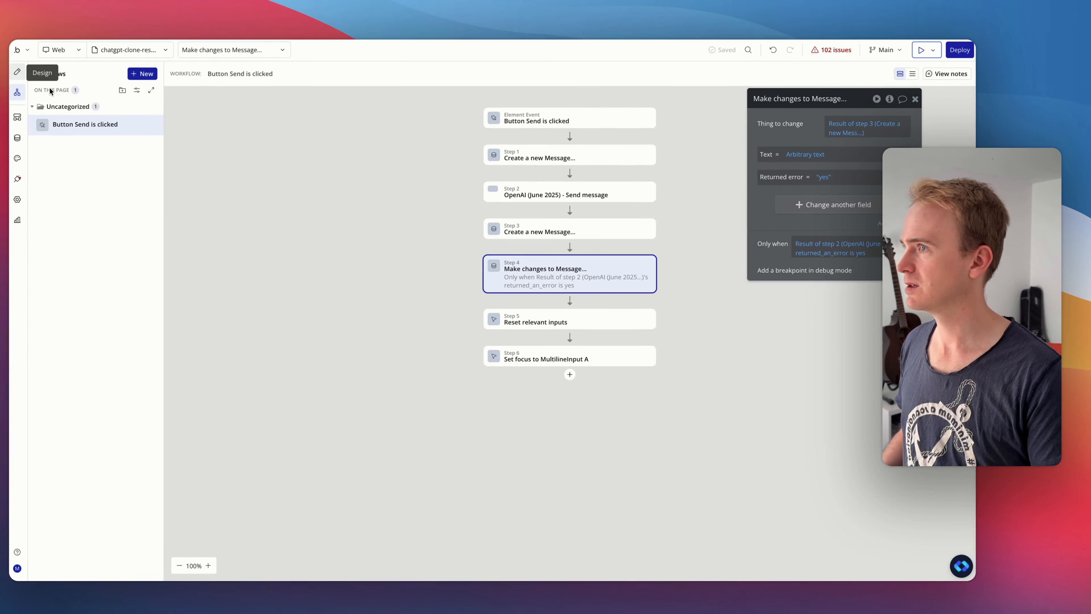
# - Add a condition to the text element in the message repeating group: Current cell's Message's Returned error is yes
pyautogui.click(21, 74)
pyautogui.click(550, 246)
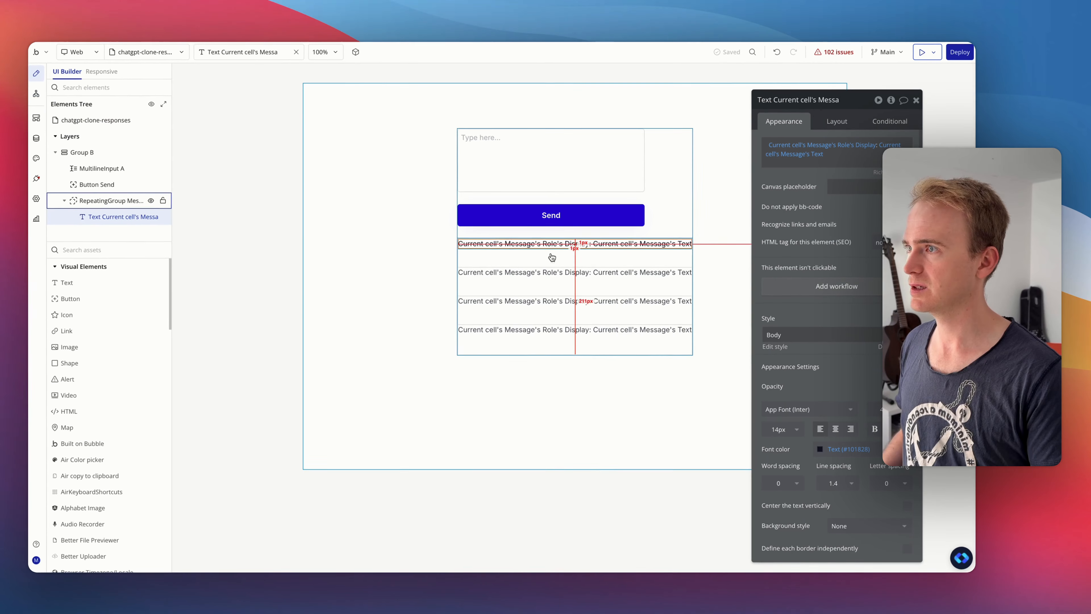
pyautogui.click(889, 121)
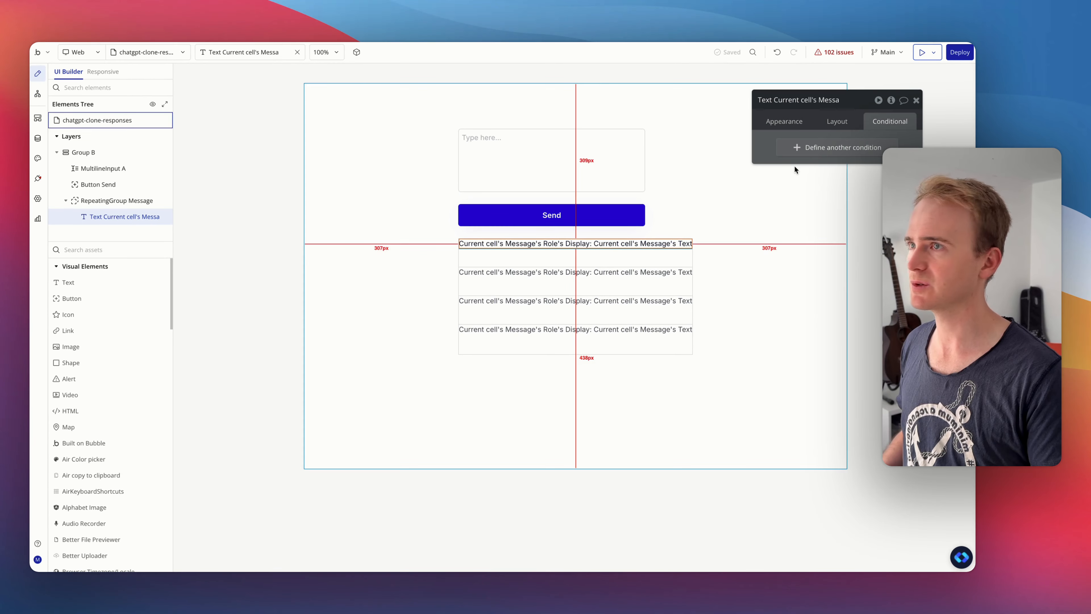
pyautogui.click(801, 146)
pyautogui.click(798, 150)
pyautogui.click(842, 204)
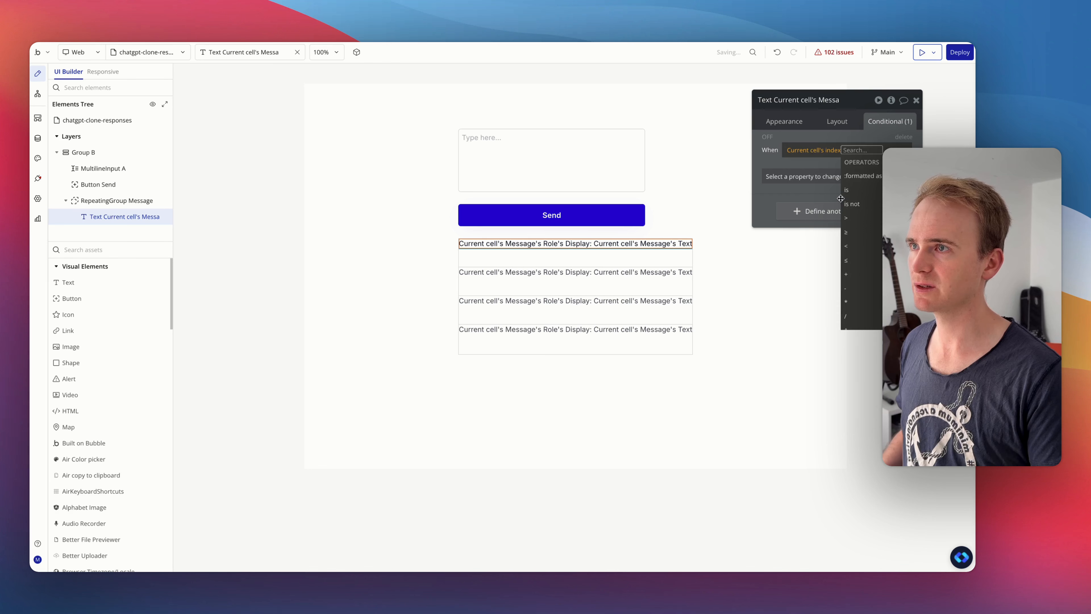
pyautogui.click(812, 148)
pyautogui.click(822, 189)
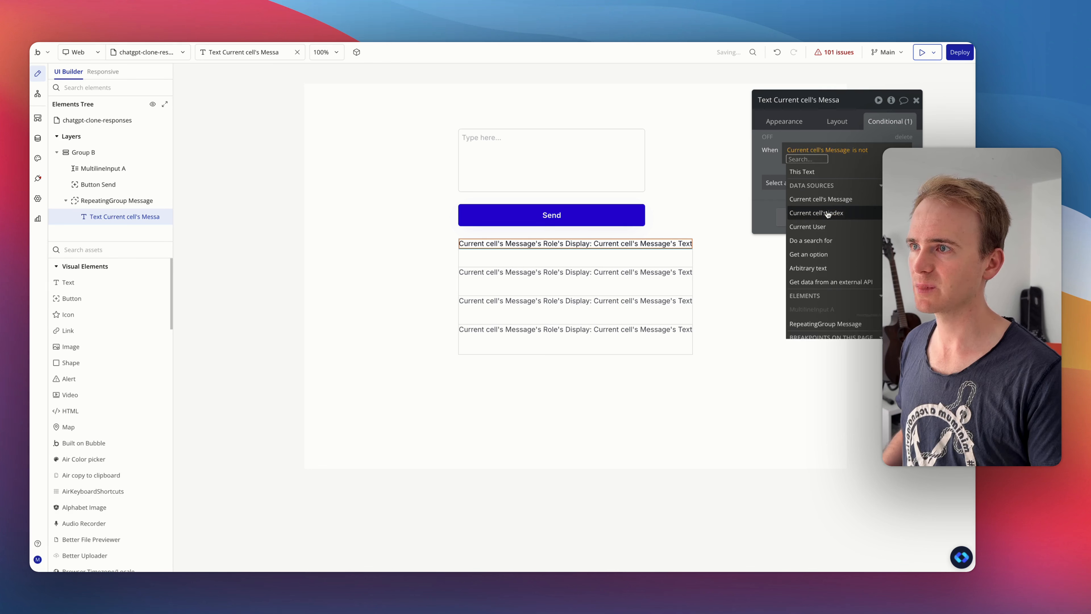
pyautogui.click(834, 203)
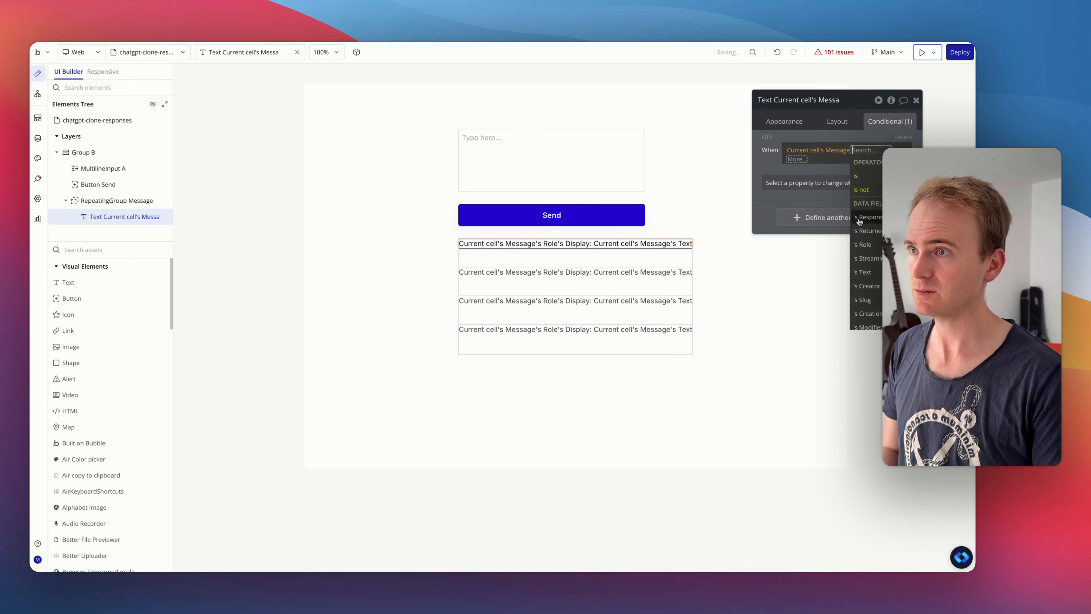
pyautogui.click(871, 232)
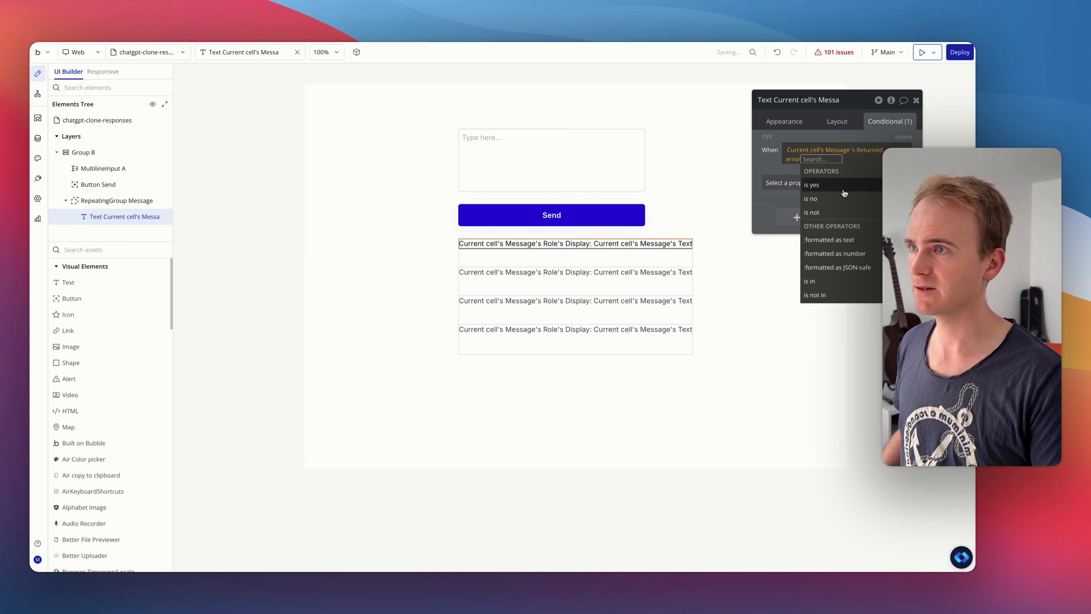
pyautogui.click(784, 184)
# - Make the condition change the text's background style to Flat color
pyautogui.click(783, 183)
pyautogui.write('bac')
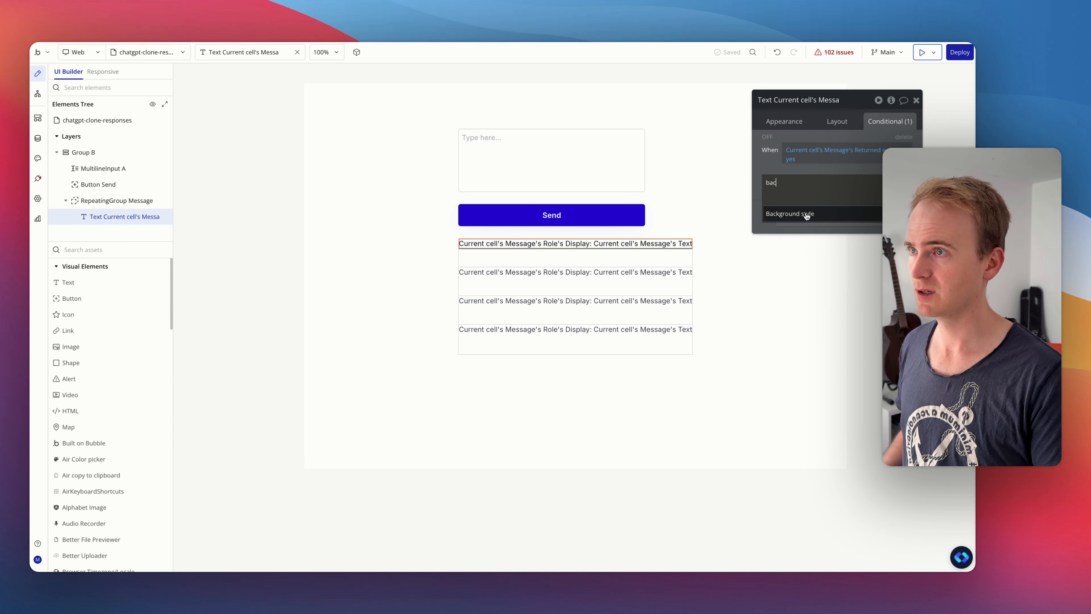
pyautogui.click(815, 218)
pyautogui.click(865, 183)
pyautogui.click(847, 228)
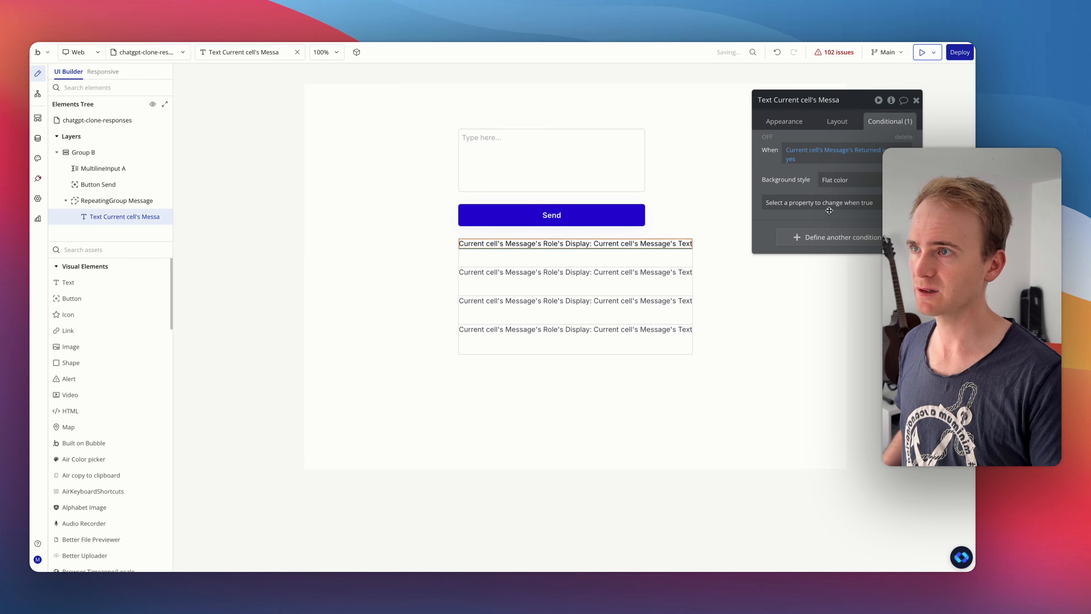
pyautogui.click(825, 203)
pyautogui.write('col')
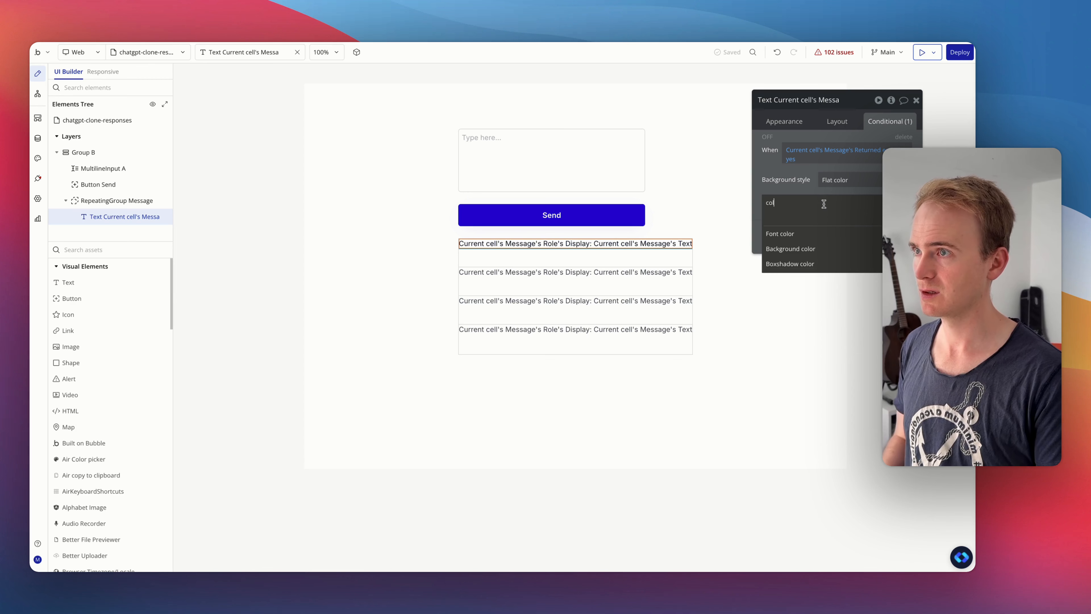
pyautogui.click(818, 234)
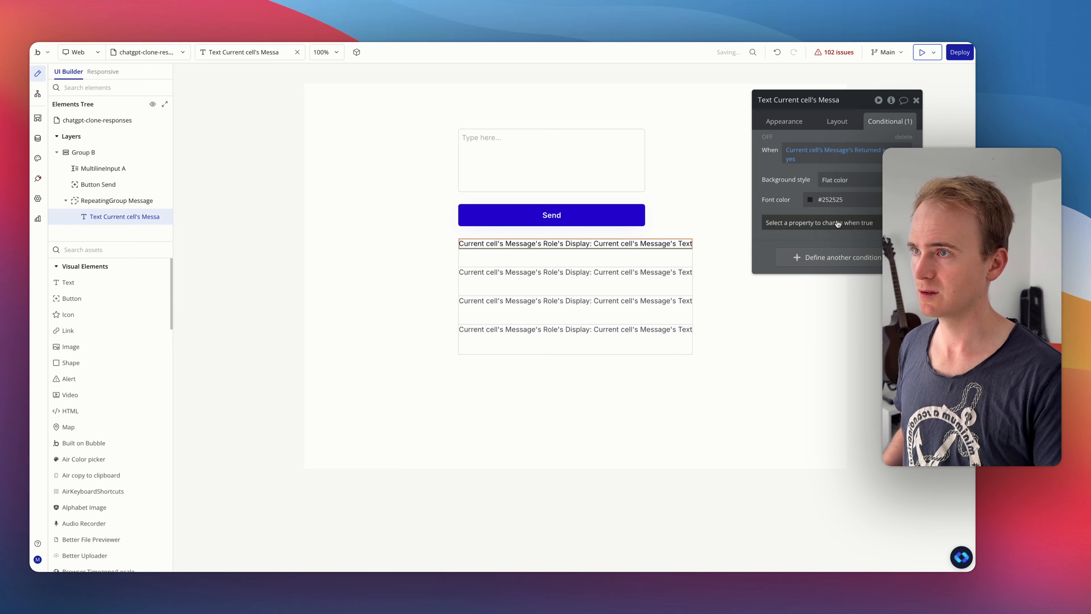
# - Remove the font color change from the condition and add a background color set to the red AI Destructive 2 color variable
pyautogui.click(836, 219)
pyautogui.write('bac')
pyautogui.click(828, 255)
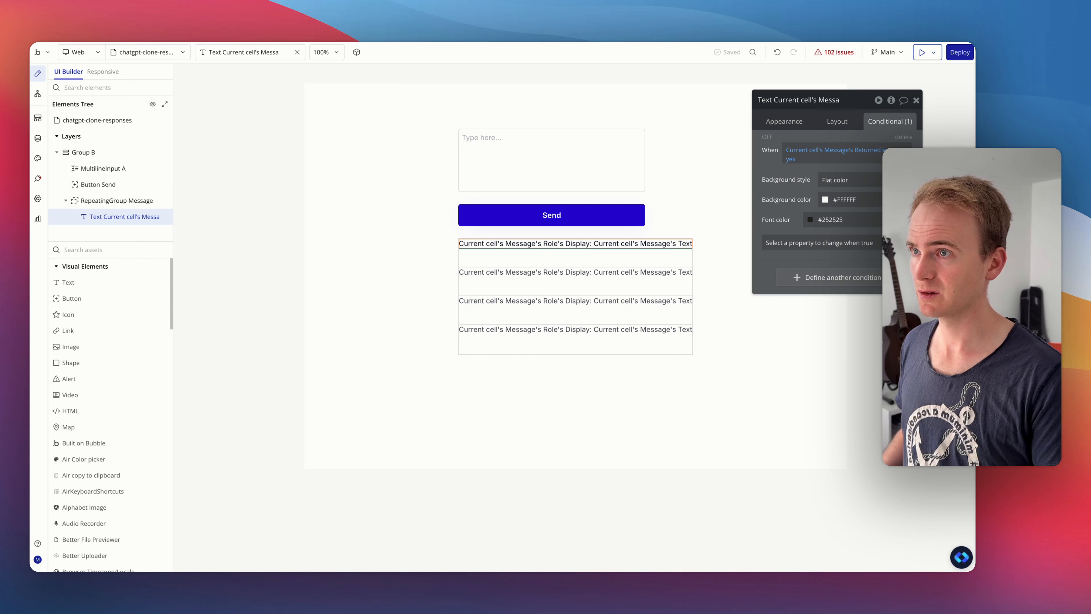
pyautogui.click(909, 220)
pyautogui.click(872, 200)
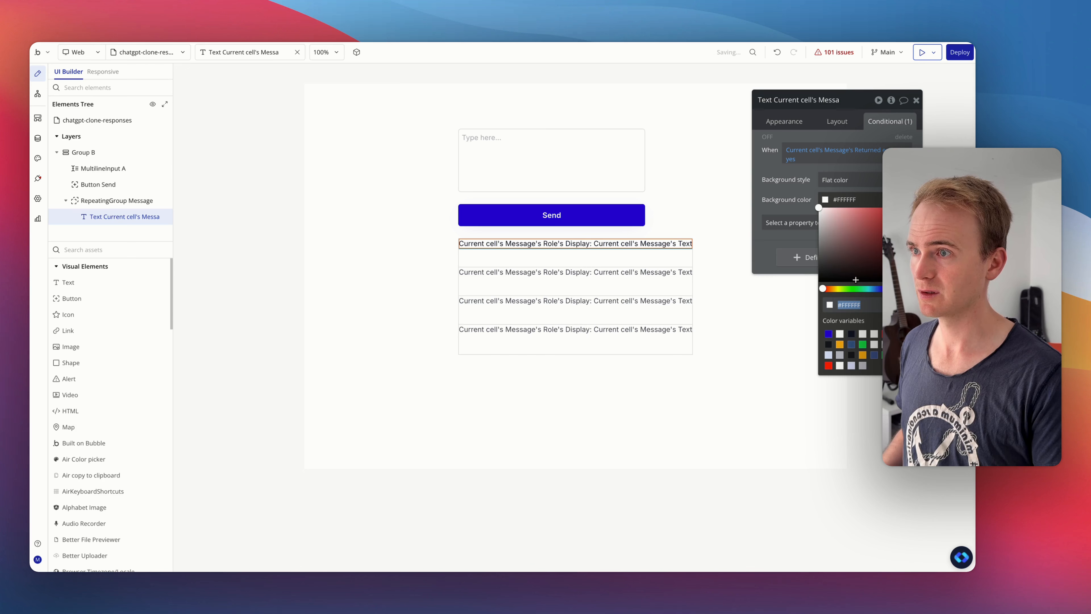
pyautogui.click(828, 366)
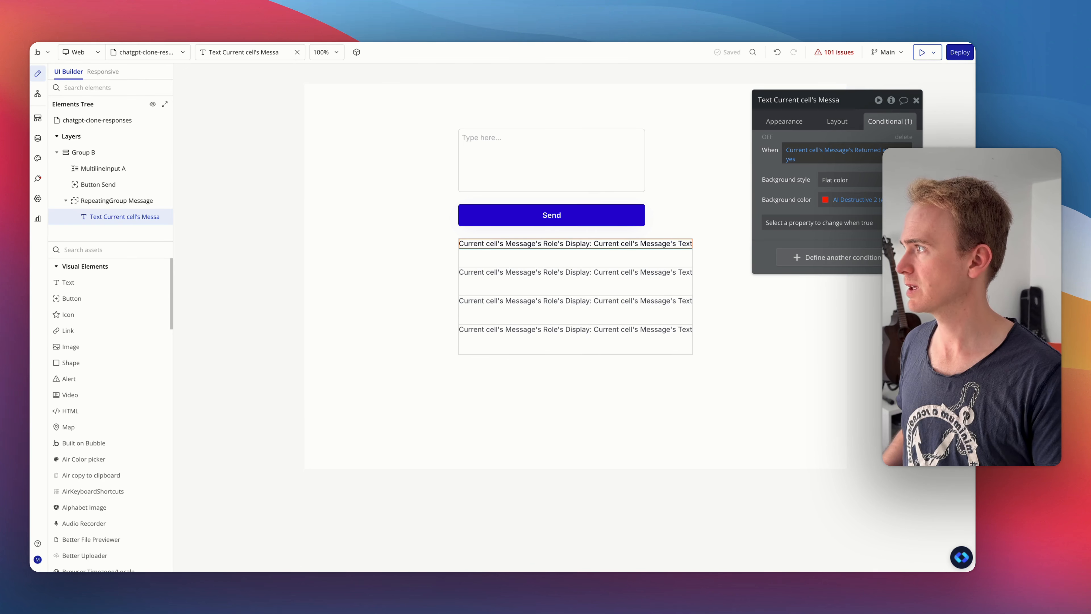
# - Switch to the app preview, refresh it and send the message "What is the time"
pyautogui.hotkey('ctrl', 'Tab')
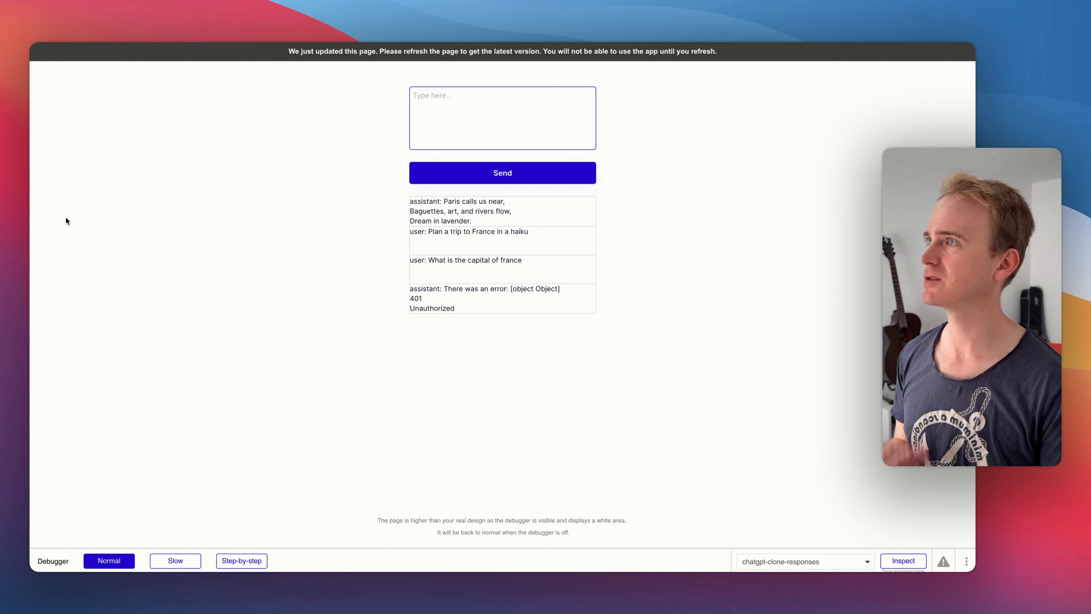
pyautogui.press('super+r')
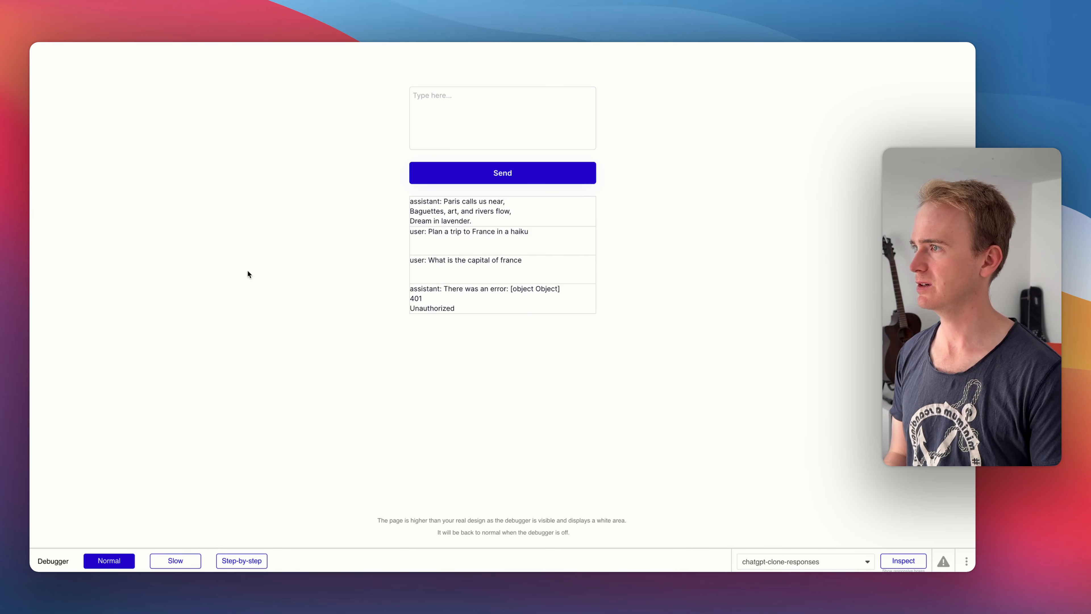
pyautogui.click(429, 135)
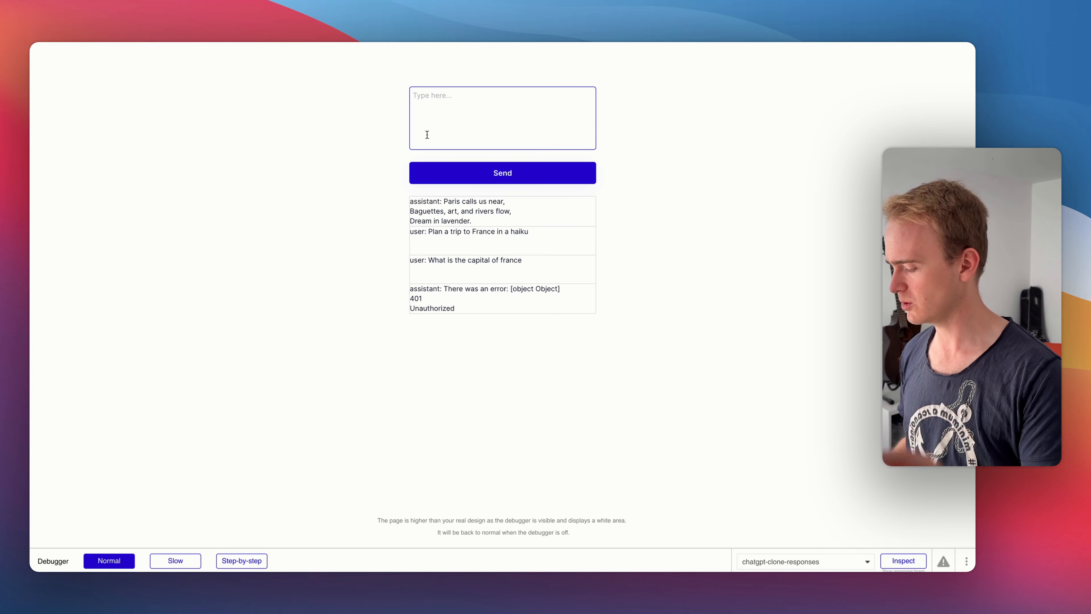
pyautogui.write('What is t')
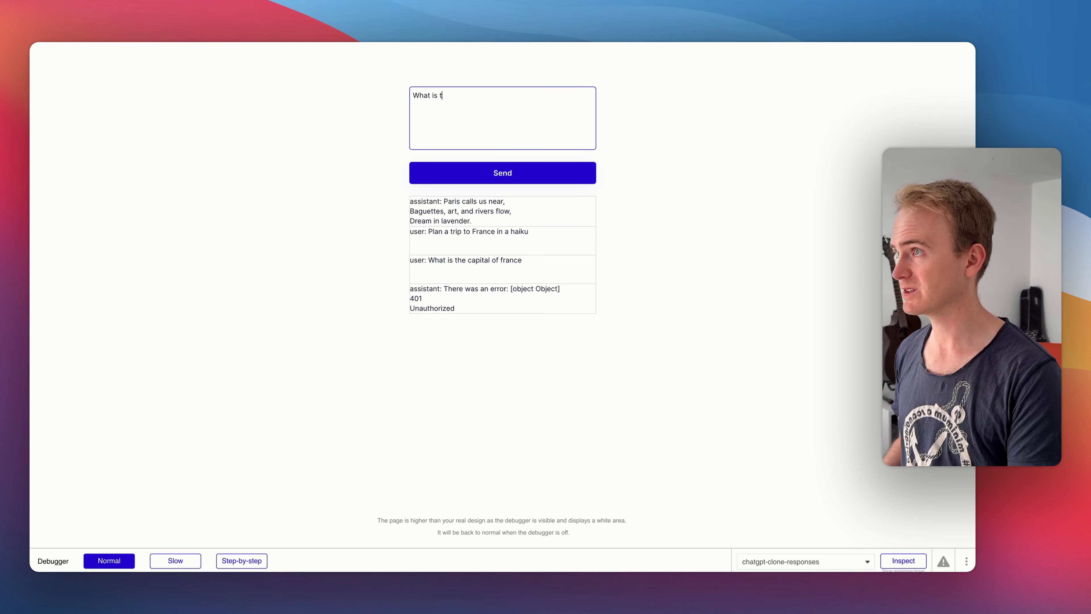
pyautogui.write('he time')
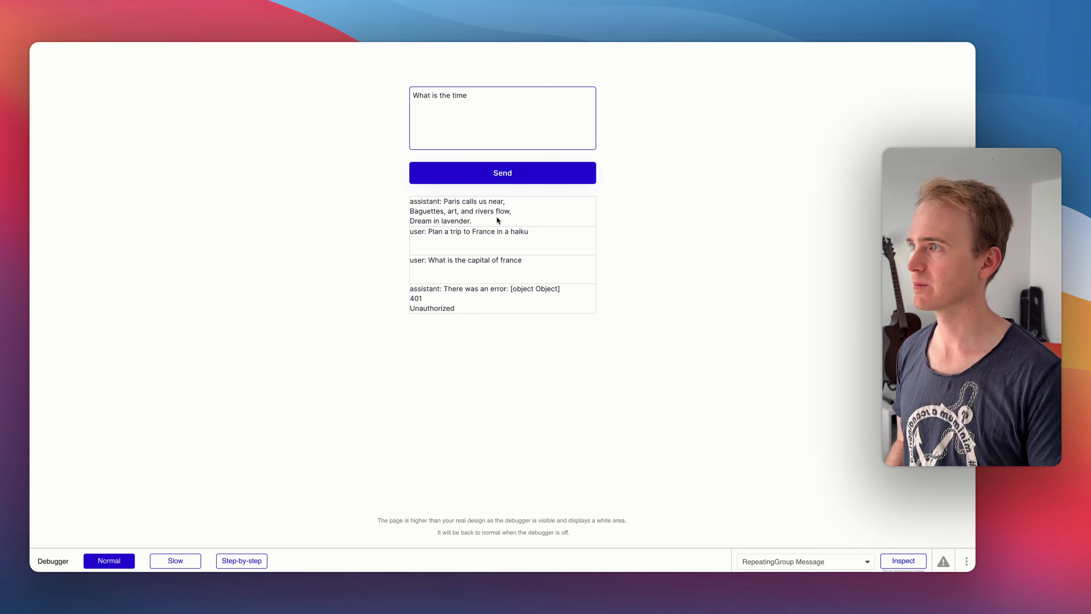
pyautogui.click(502, 173)
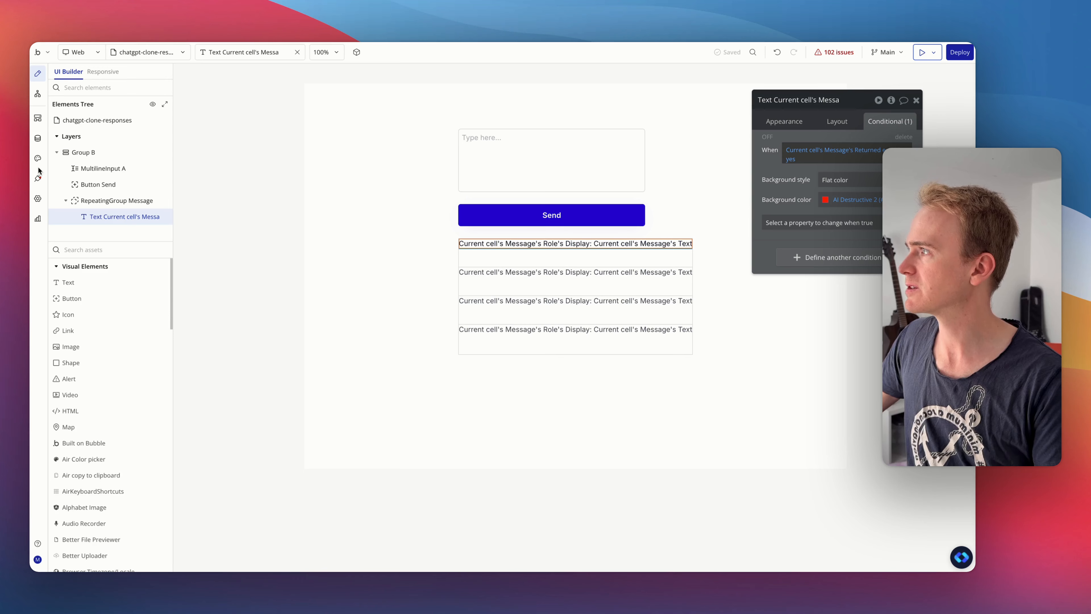
# - Open the API Connector plugin settings in the editor and examine the OpenAI (June 2025) Send message call
pyautogui.click(38, 176)
pyautogui.scroll(-5, 585, 485)
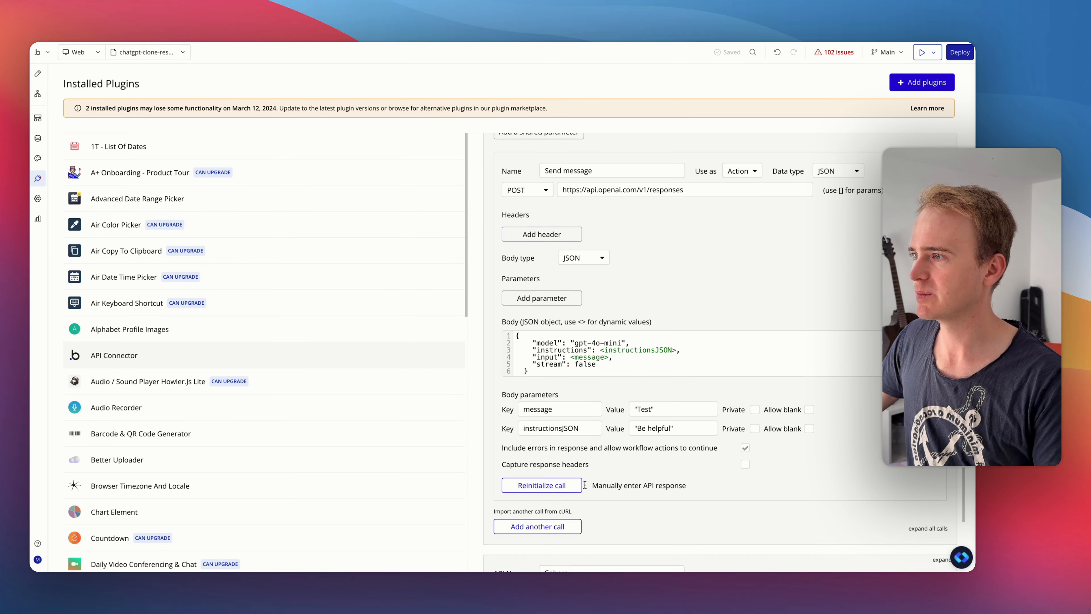